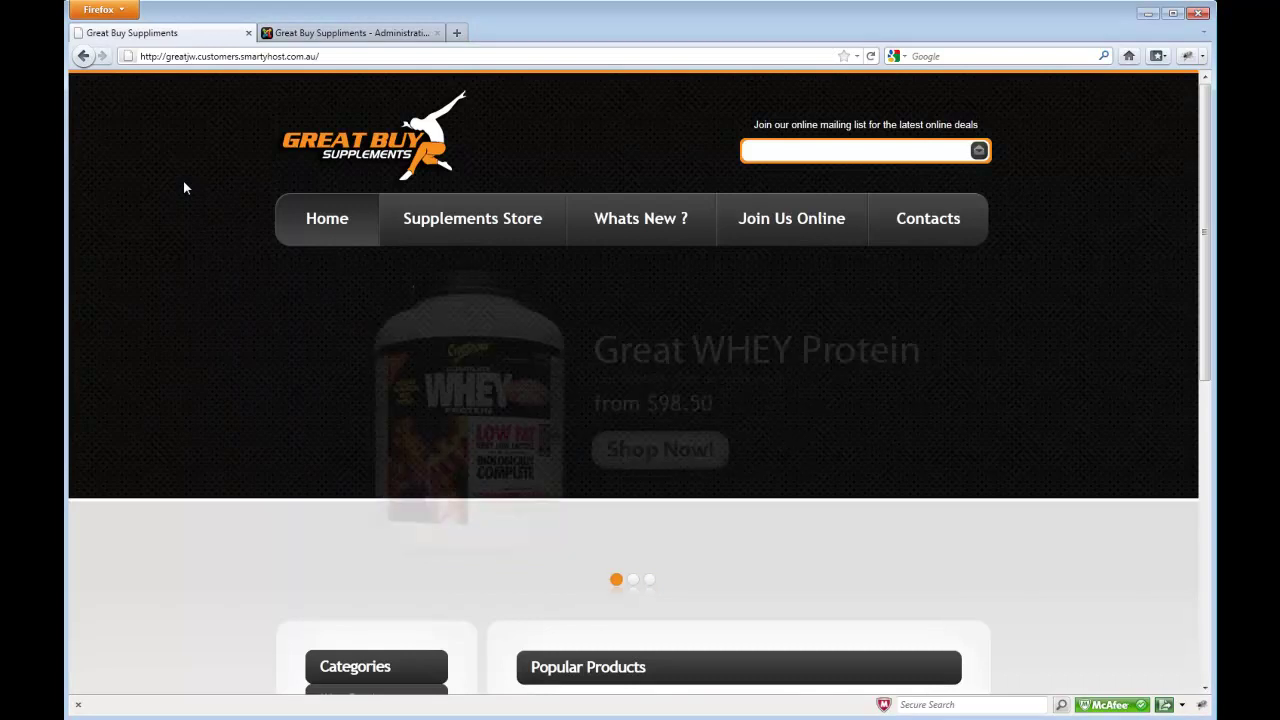
# - Add Oxy Elite Pro to the cart and proceed from the cart to checkout
pyautogui.scroll(-2, 183, 187)
pyautogui.scroll(-2, 183, 187)
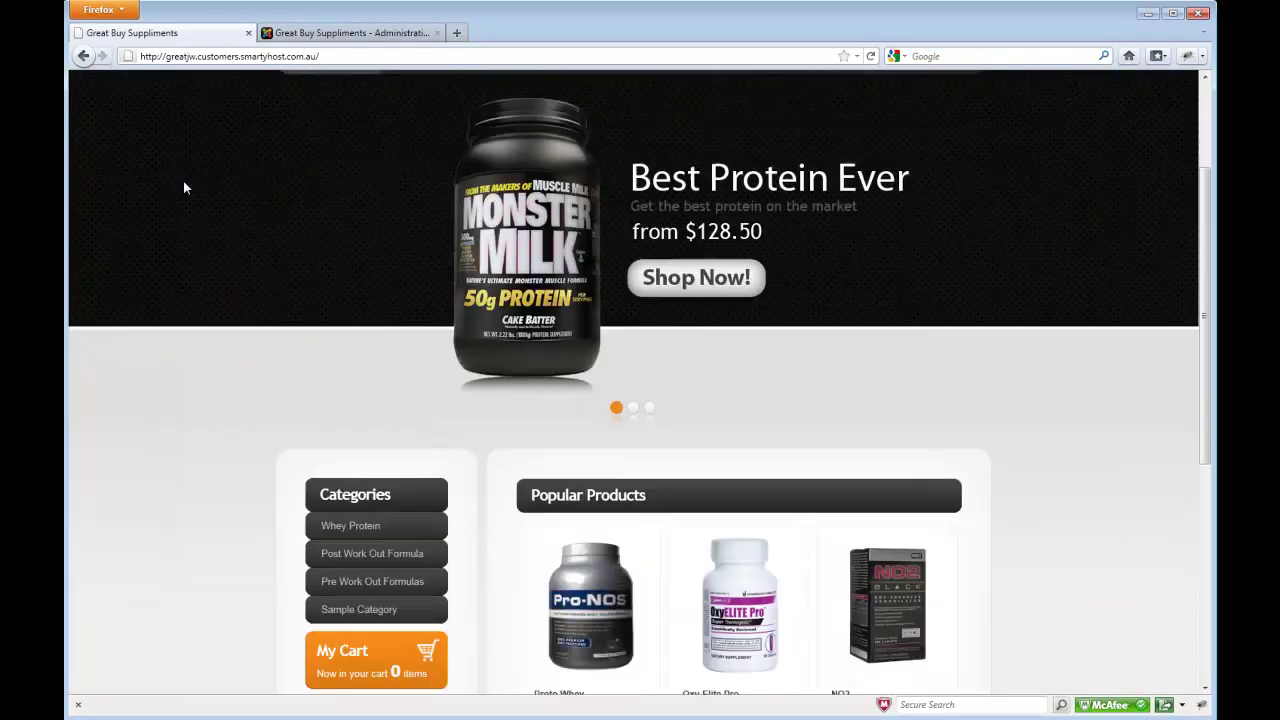
pyautogui.scroll(-2, 183, 187)
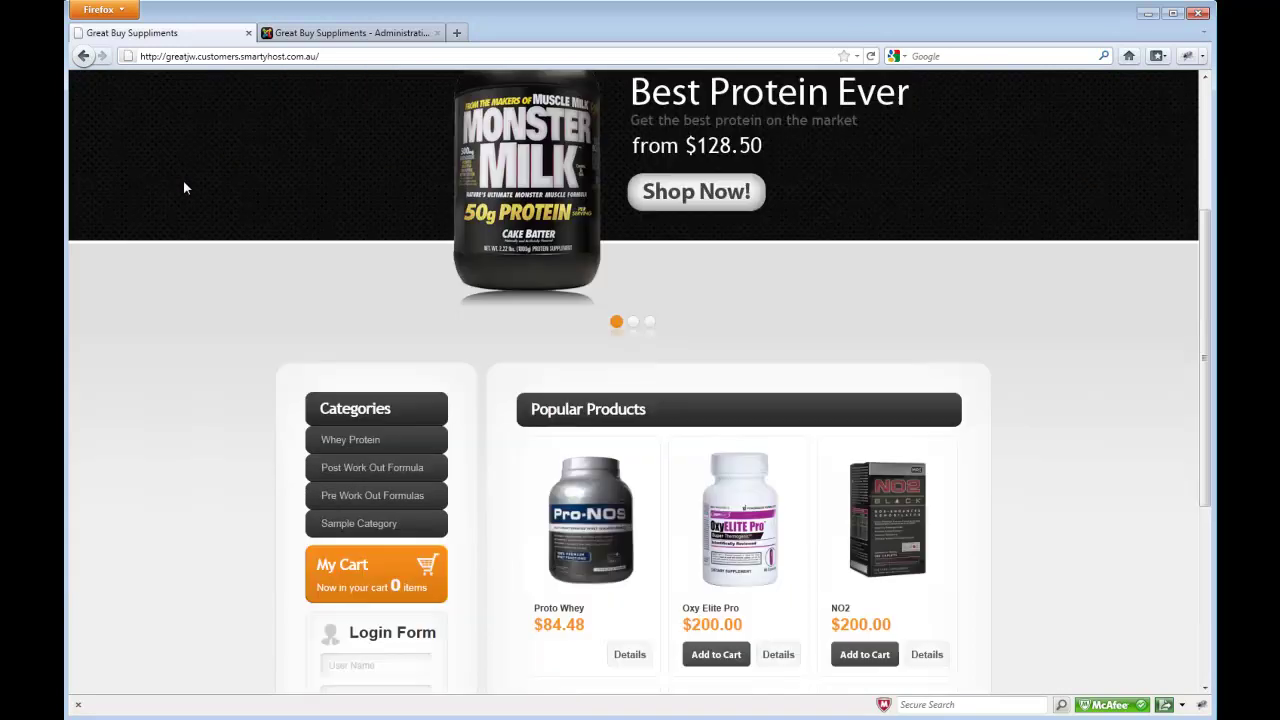
pyautogui.scroll(-2, 183, 187)
pyautogui.scroll(-2, 183, 187)
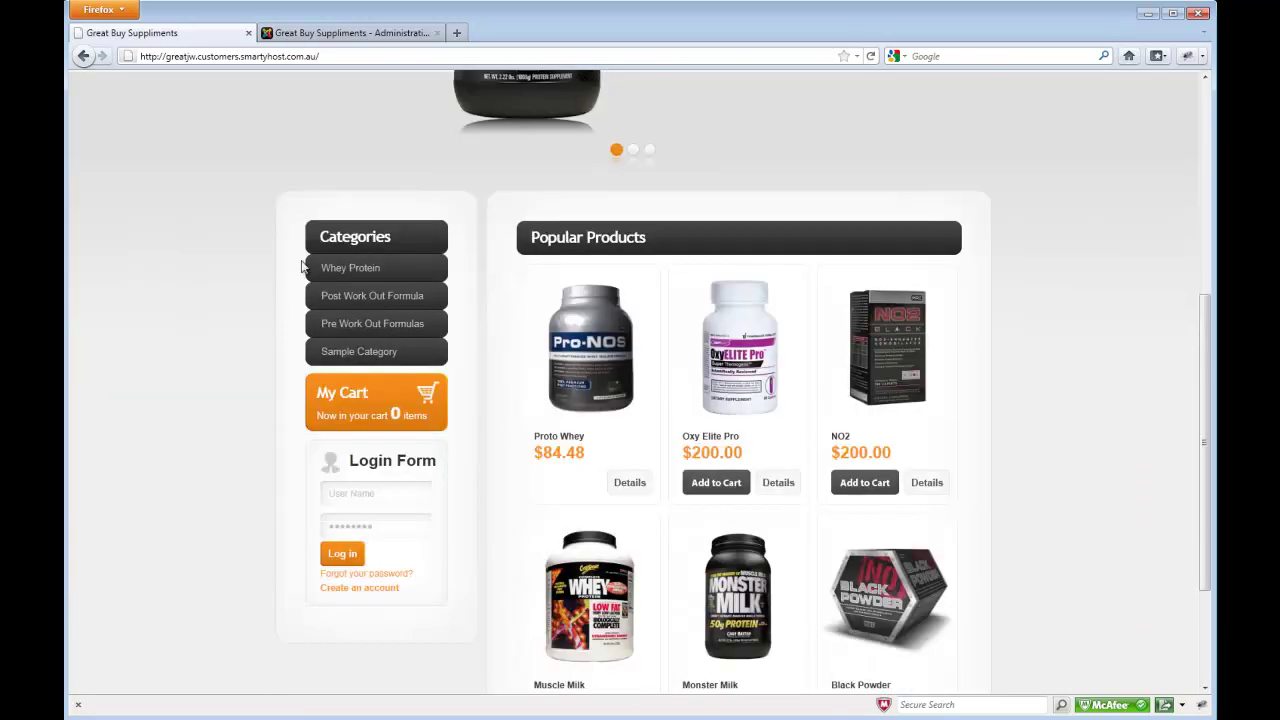
pyautogui.click(716, 482)
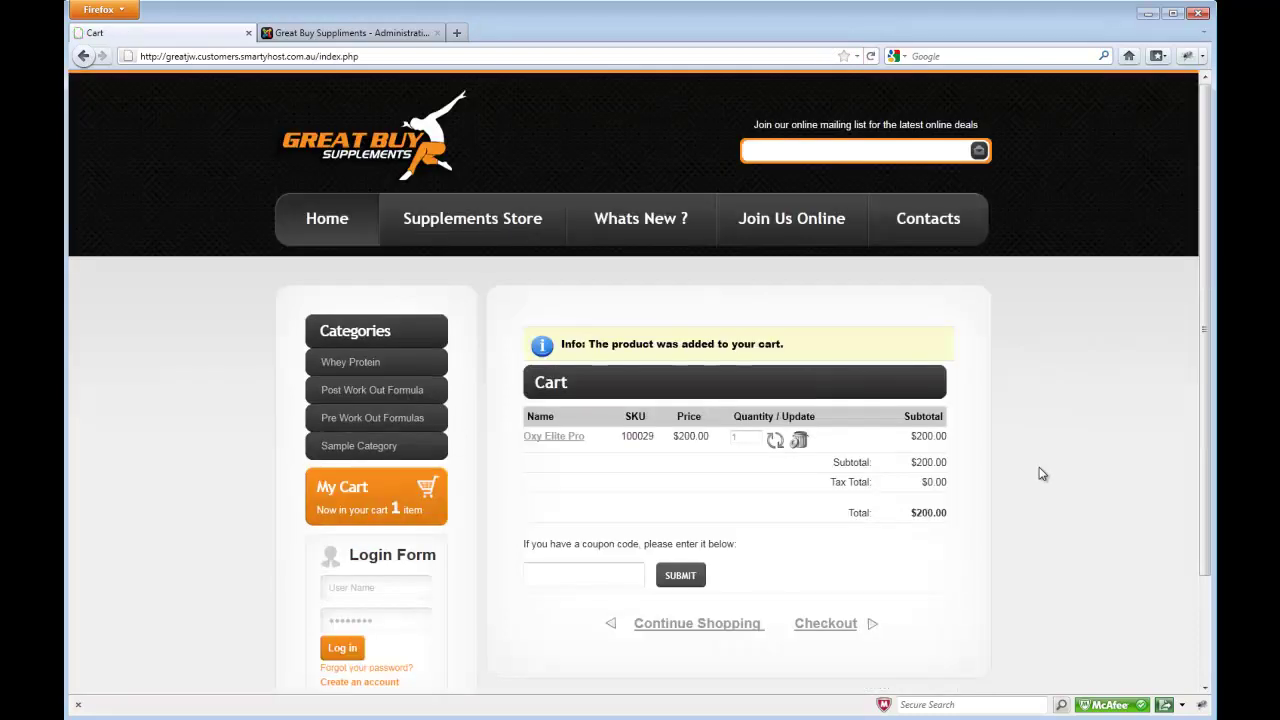
pyautogui.scroll(-2, 1040, 474)
pyautogui.click(826, 537)
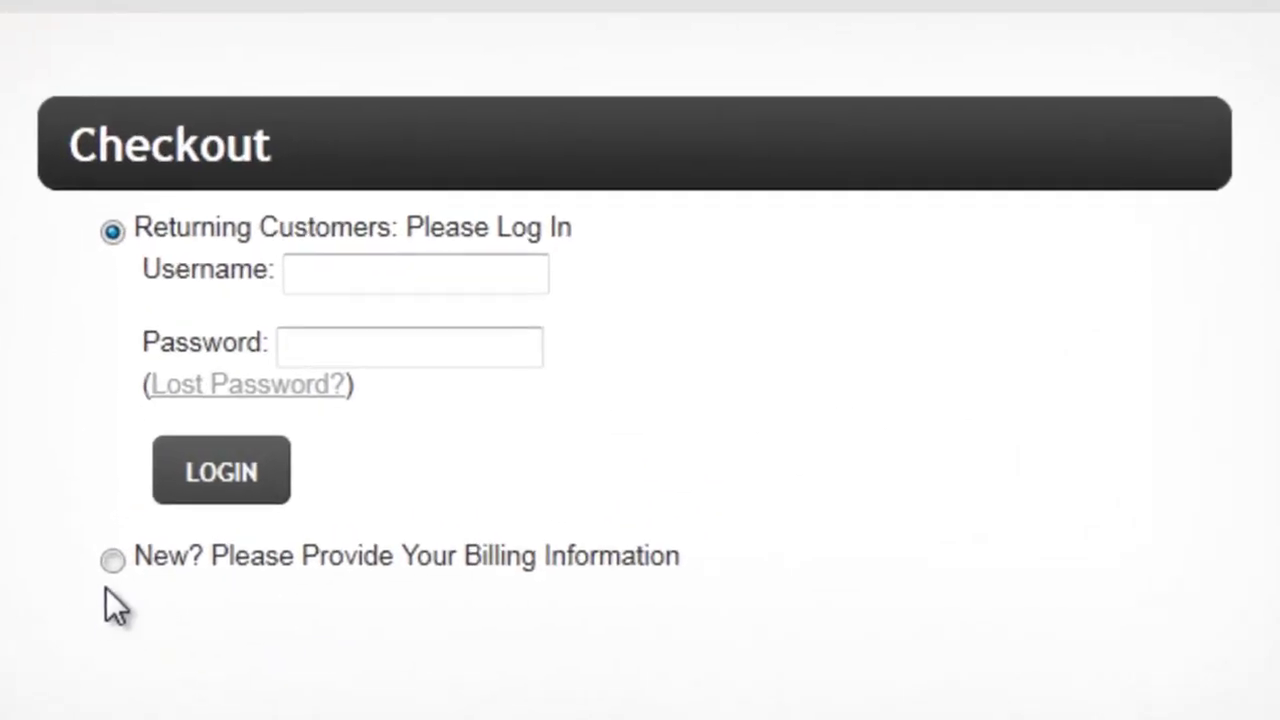
# - Choose the new-customer billing option and look over the empty billing information form
pyautogui.click(488, 492)
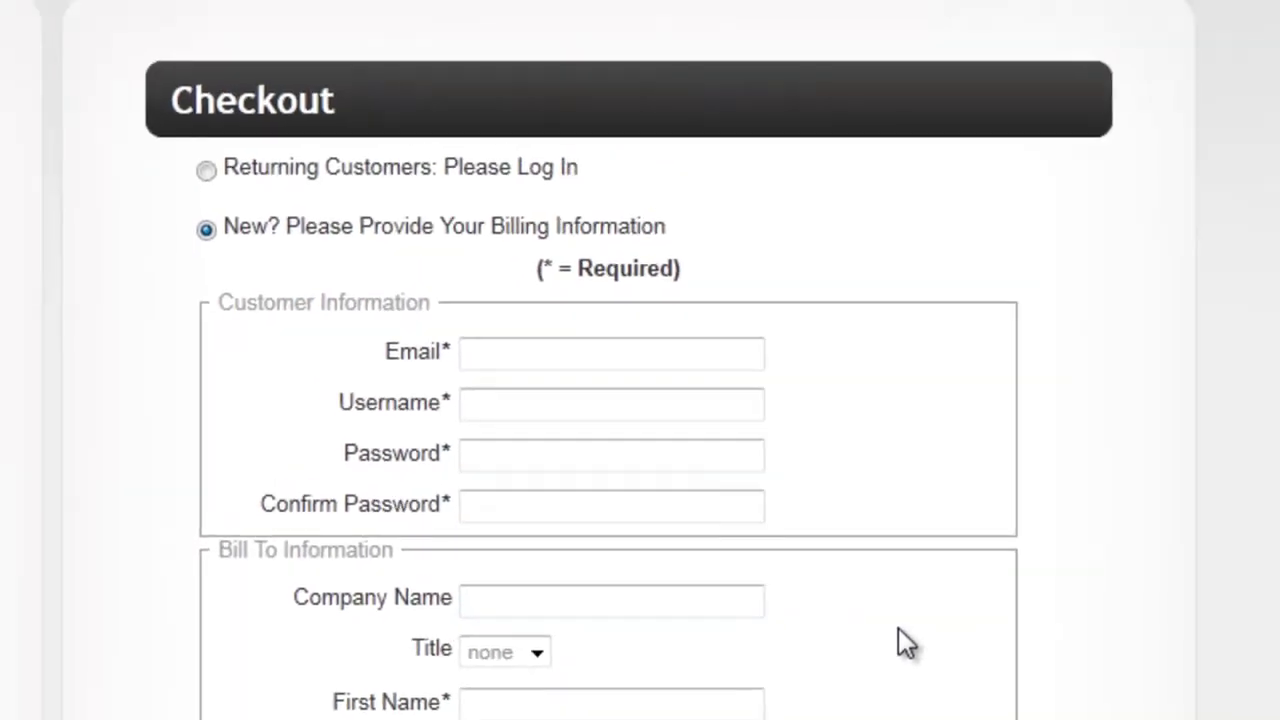
pyautogui.scroll(-4, 898, 628)
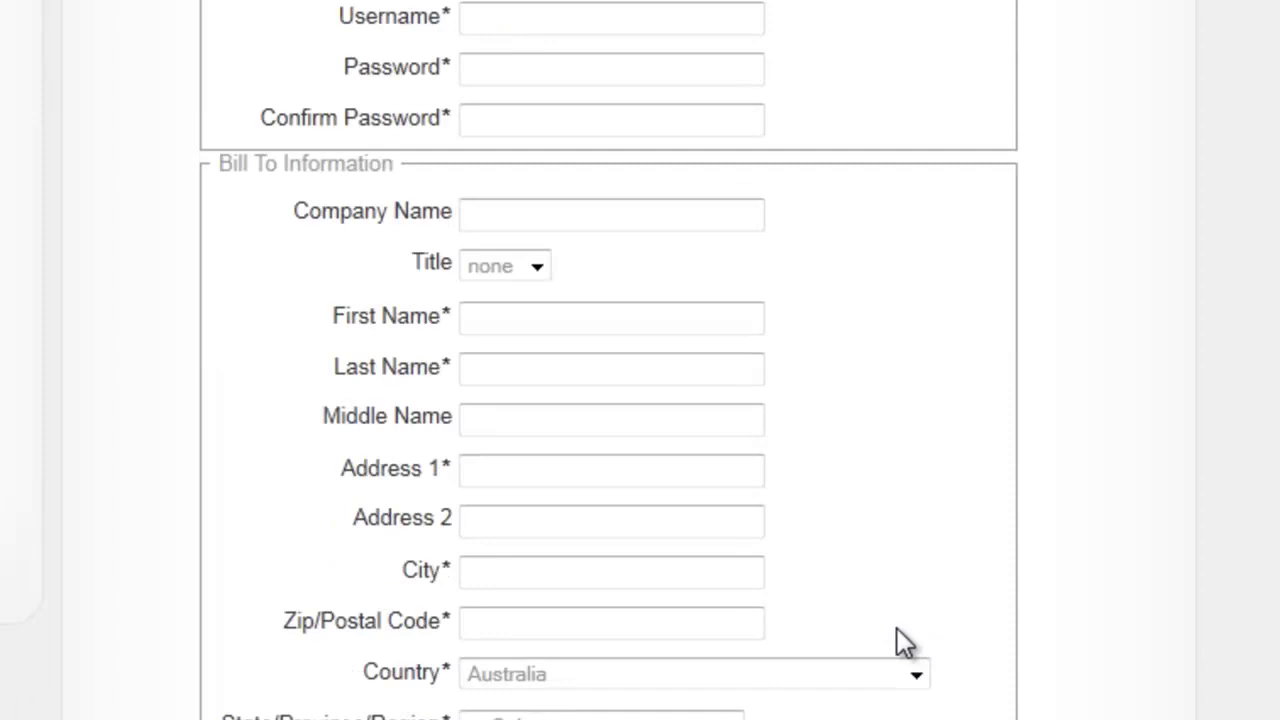
pyautogui.scroll(-2, 897, 628)
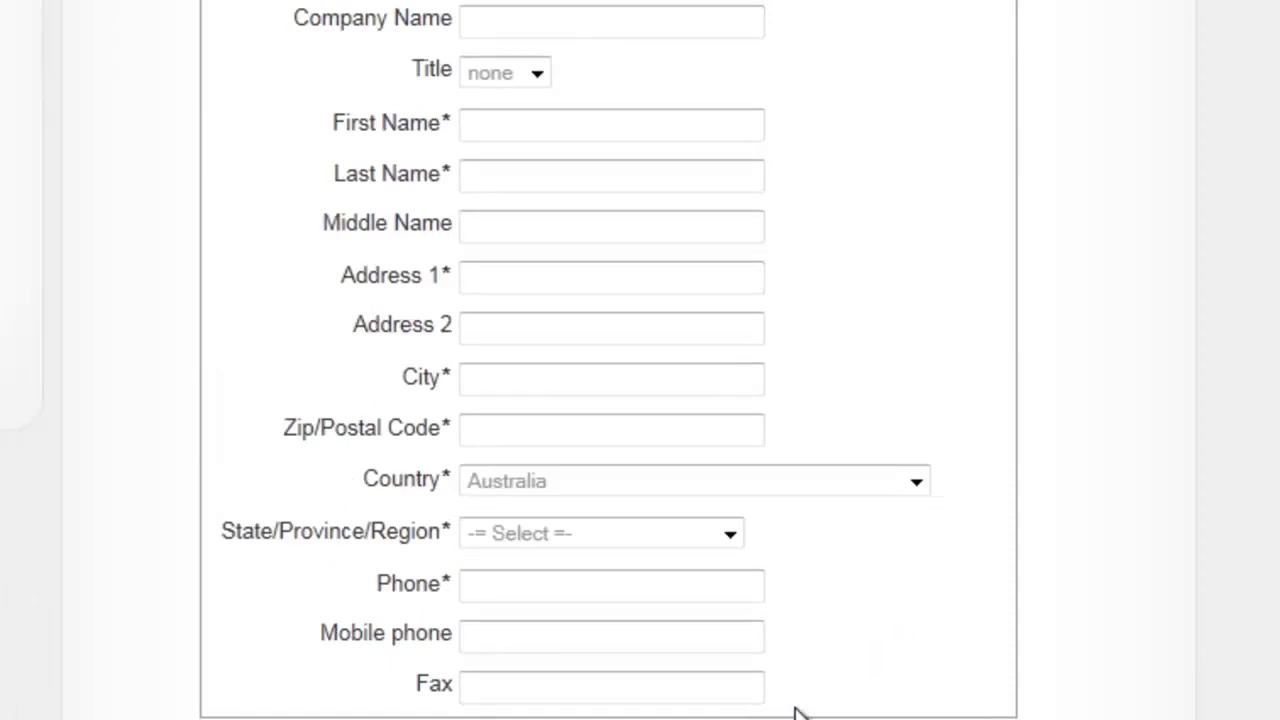
pyautogui.scroll(4, 808, 708)
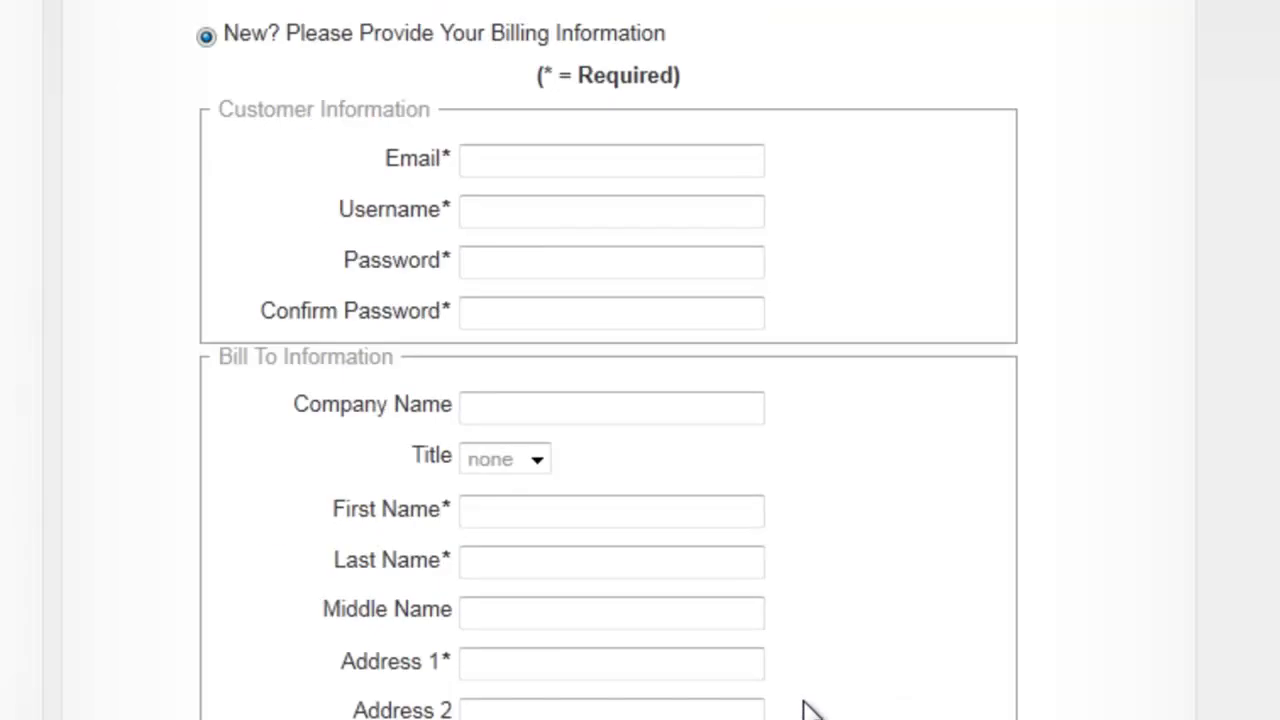
pyautogui.scroll(-2, 808, 708)
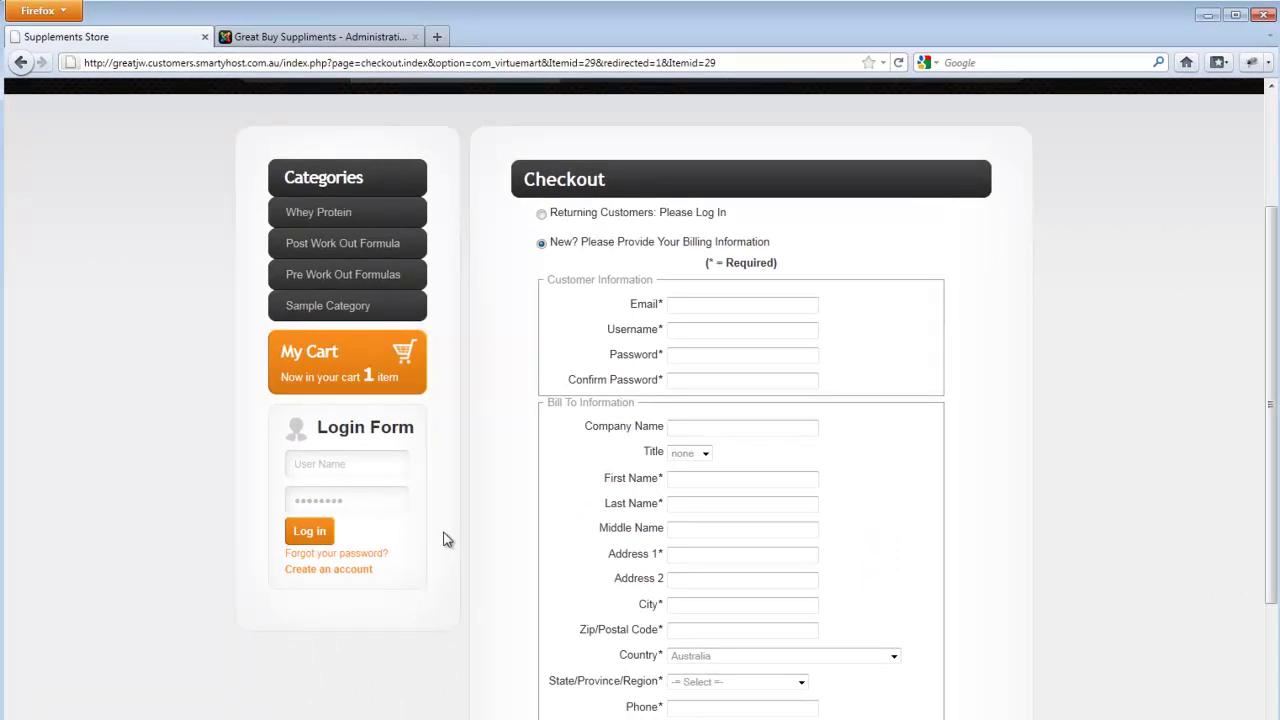
pyautogui.scroll(3, 495, 488)
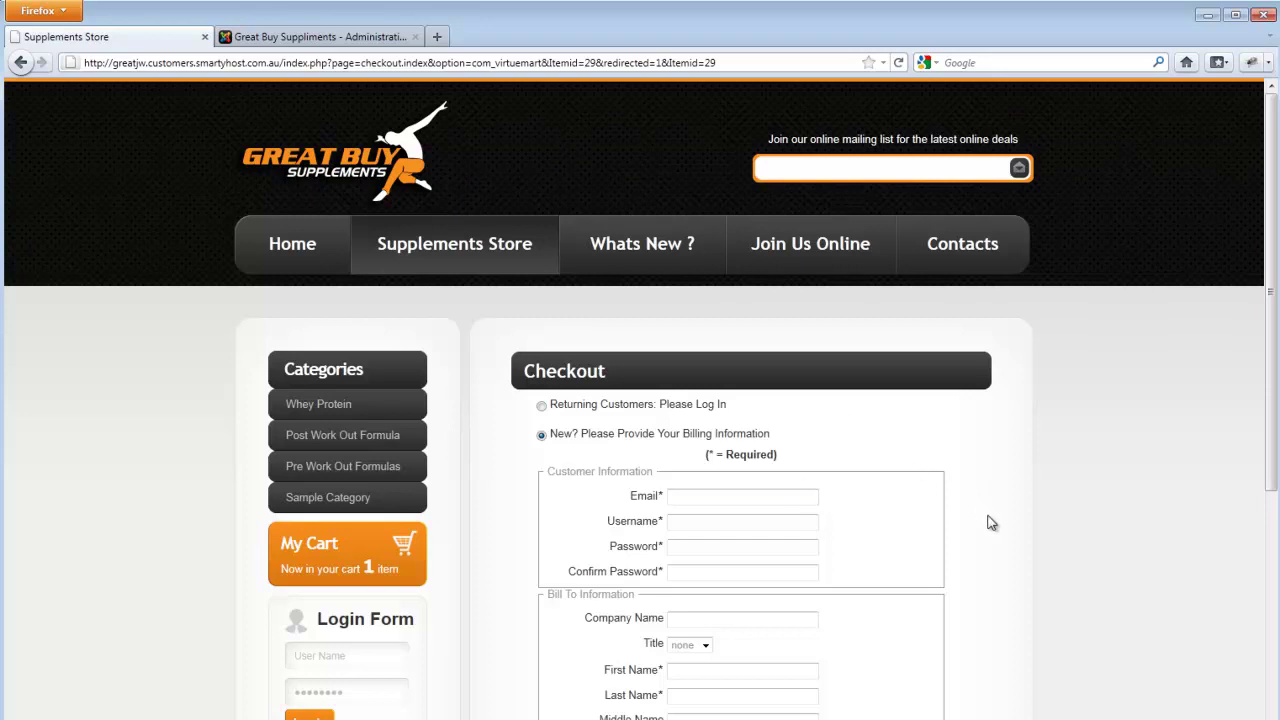
pyautogui.scroll(-2, 990, 522)
pyautogui.scroll(2, 990, 522)
pyautogui.scroll(-2, 1040, 400)
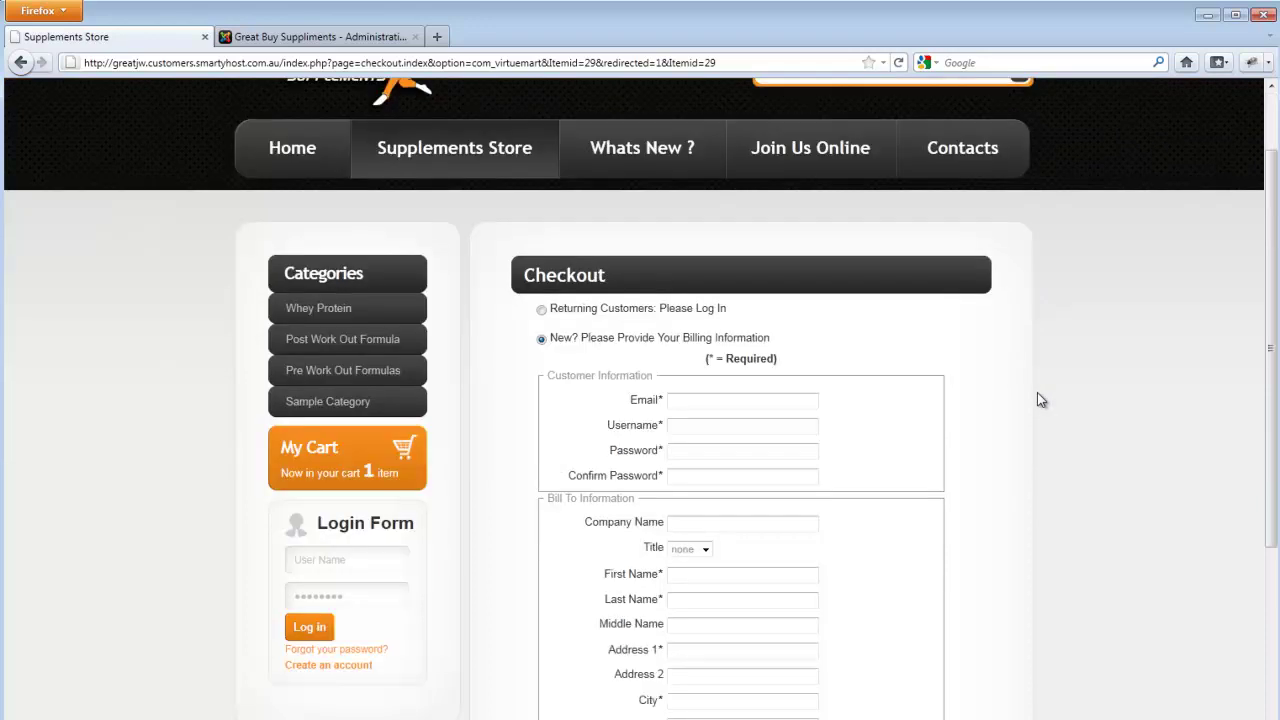
pyautogui.scroll(2, 1037, 400)
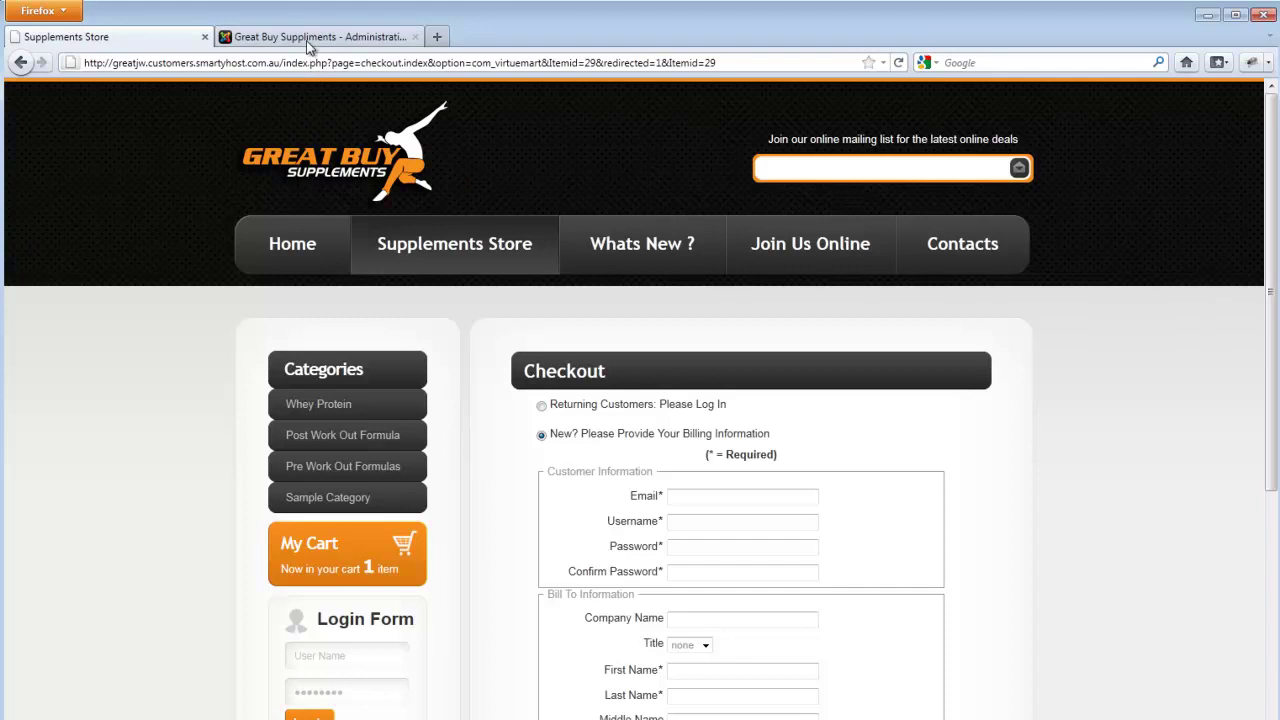
# - On the Administration tab, log in with the administrator username and password
pyautogui.click(306, 38)
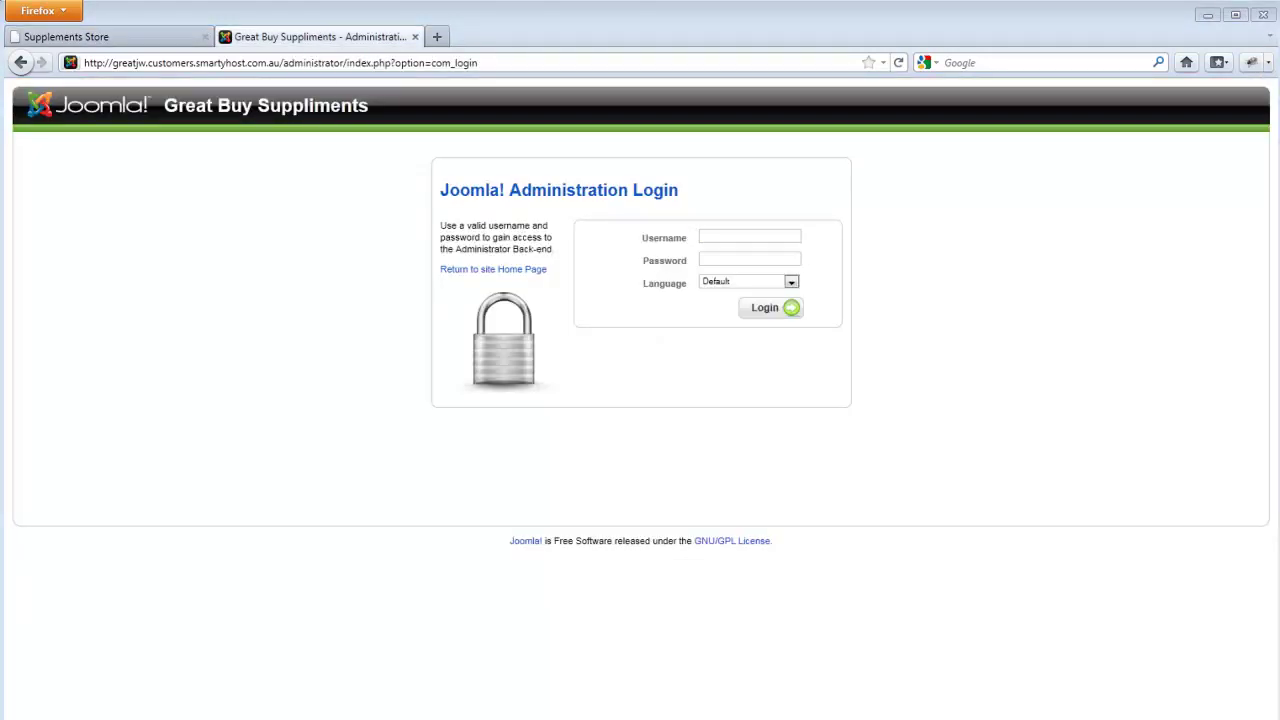
pyautogui.click(772, 240)
pyautogui.write('admin')
pyautogui.click(750, 260)
pyautogui.hotkey('ctrl', 'v')
pyautogui.click(771, 309)
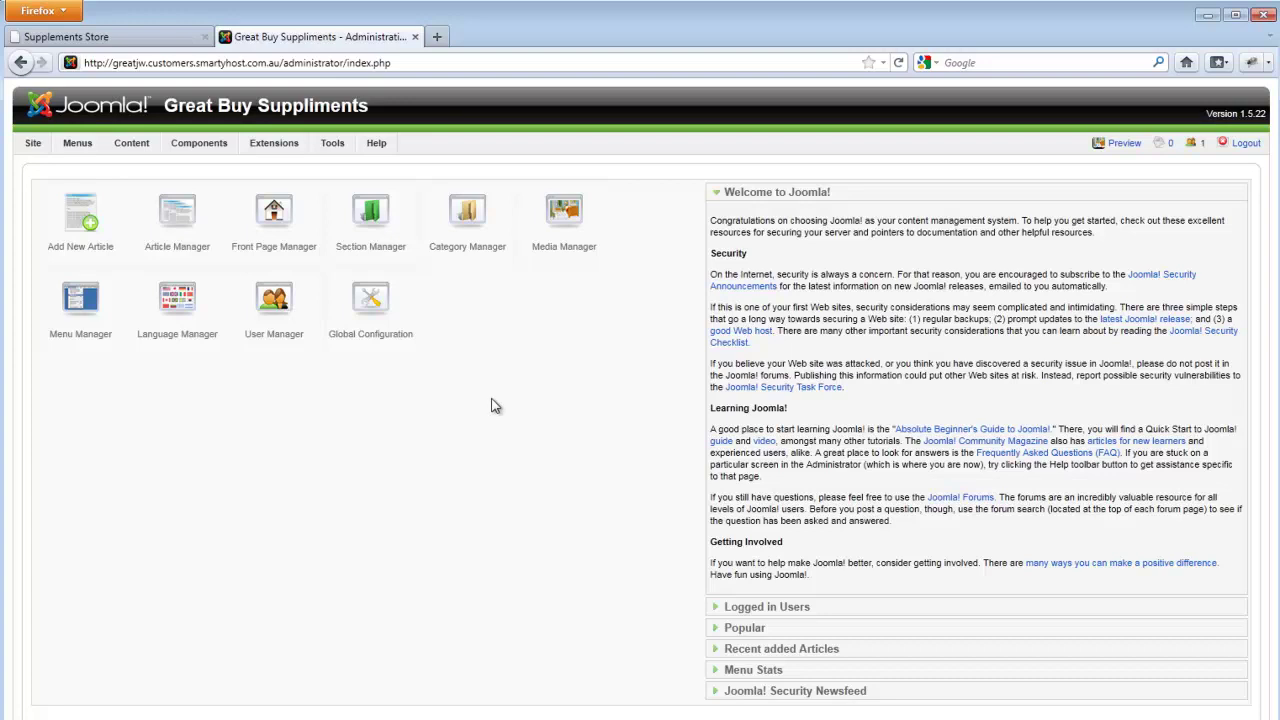
# - Open Components > VirtueMart and show the Orders list with confirmed order 00000008
pyautogui.moveTo(204, 150)
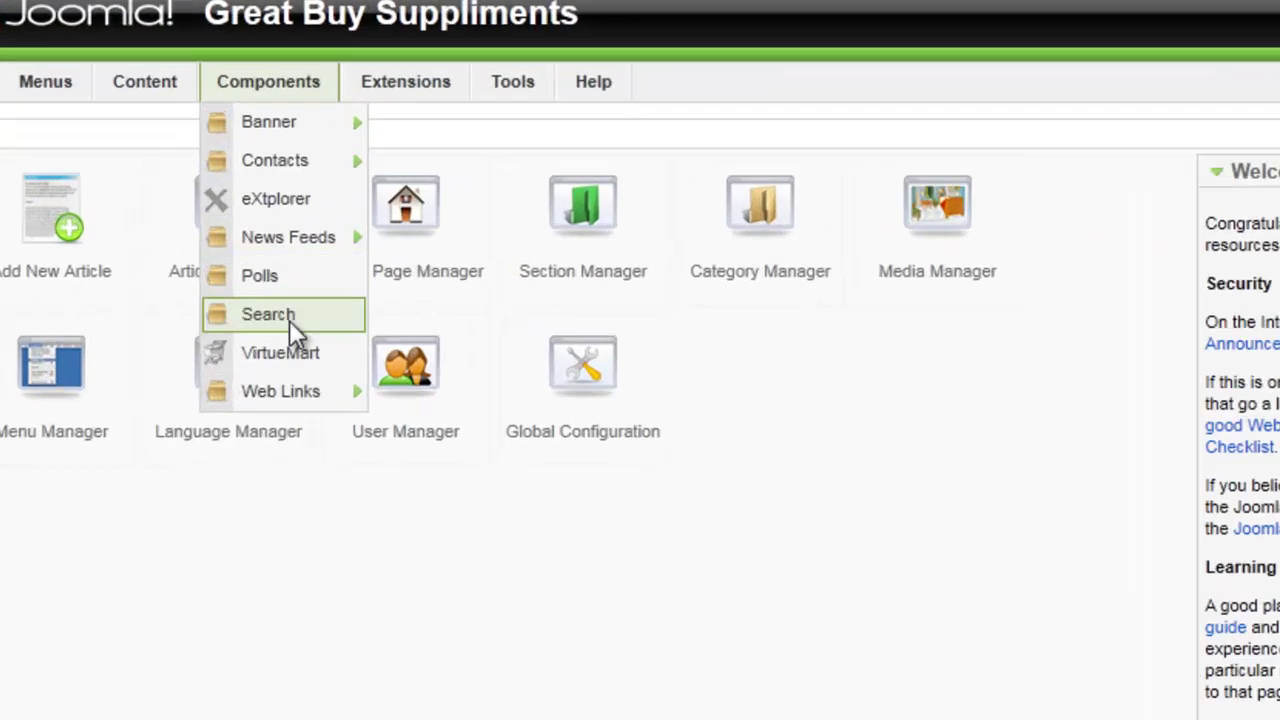
pyautogui.click(283, 352)
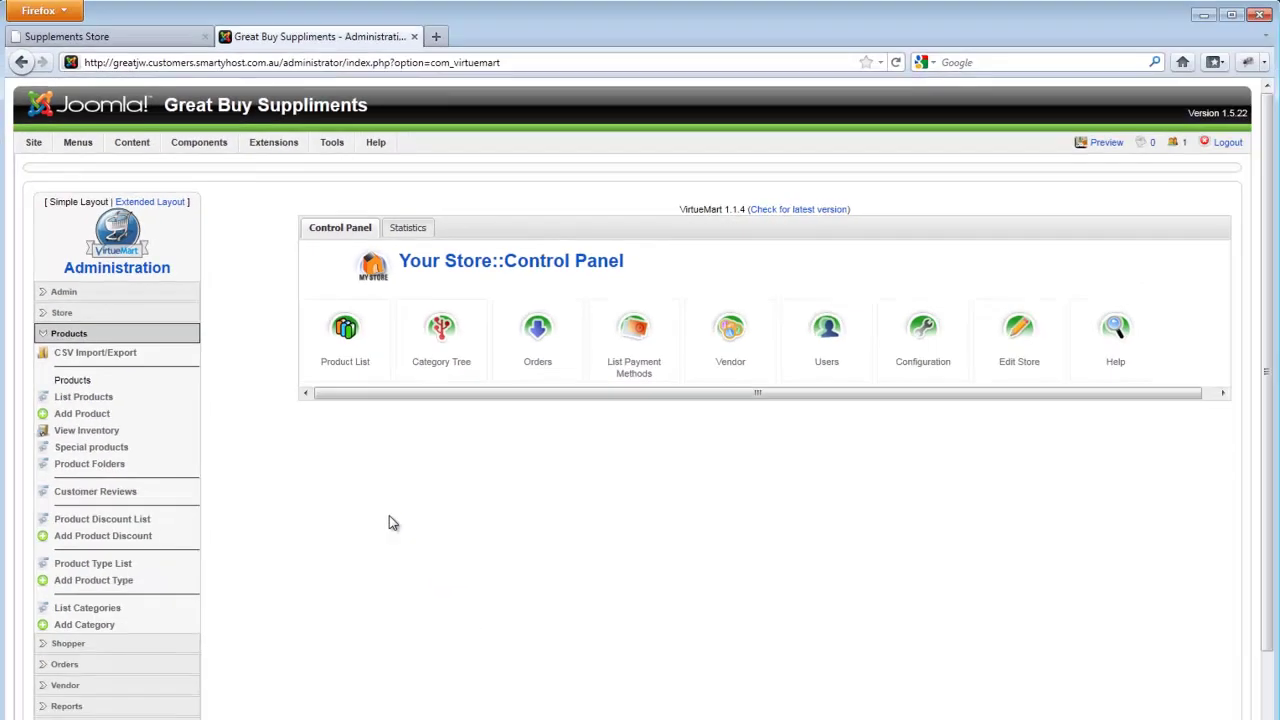
pyautogui.scroll(-2, 389, 516)
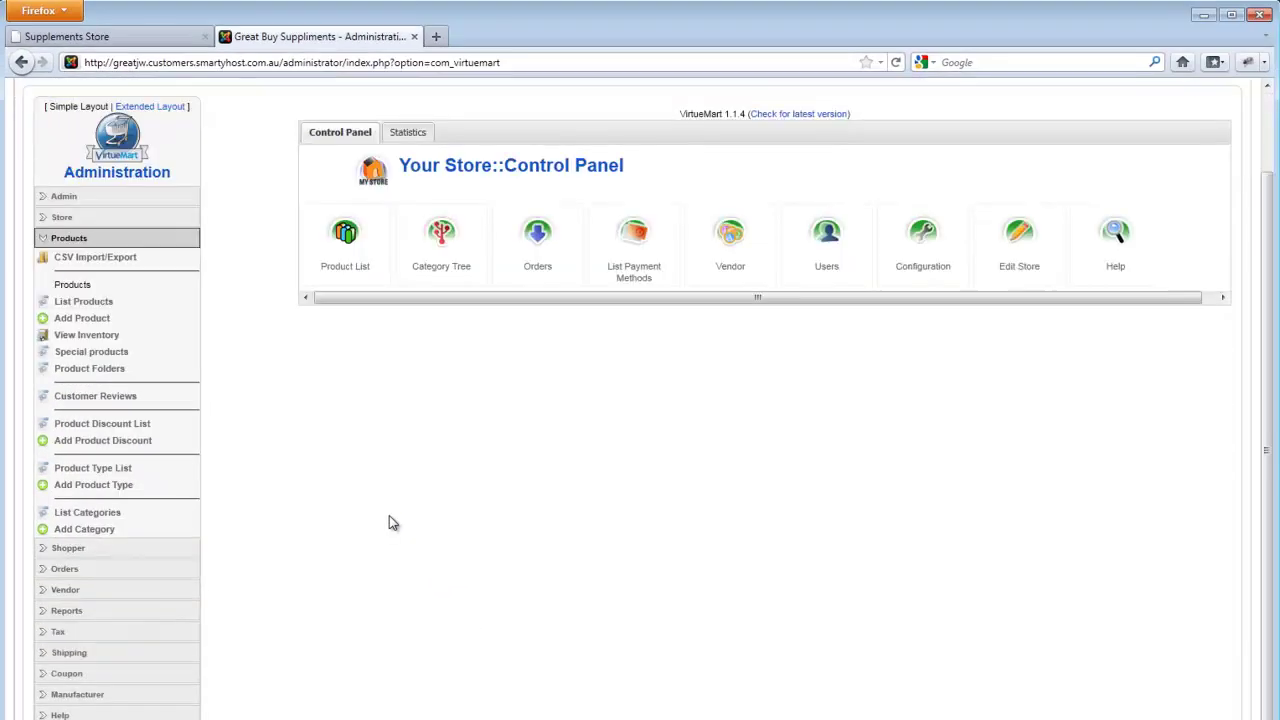
pyautogui.click(64, 569)
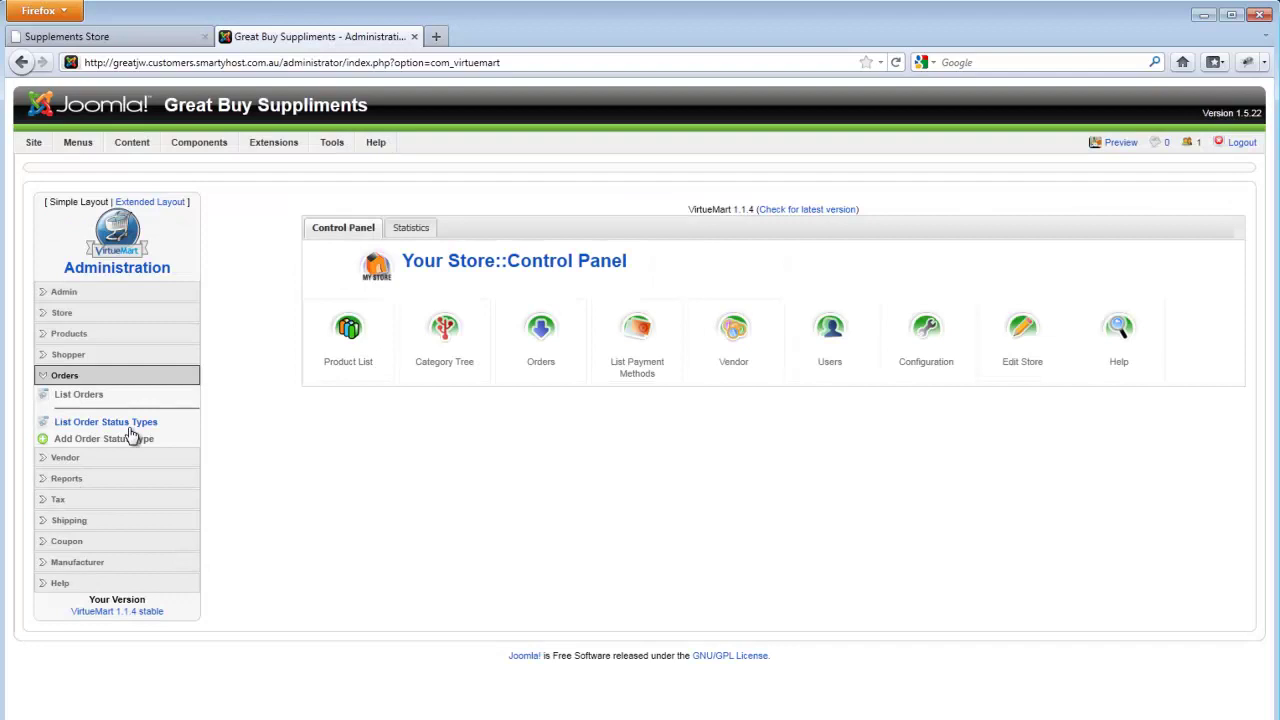
pyautogui.click(78, 398)
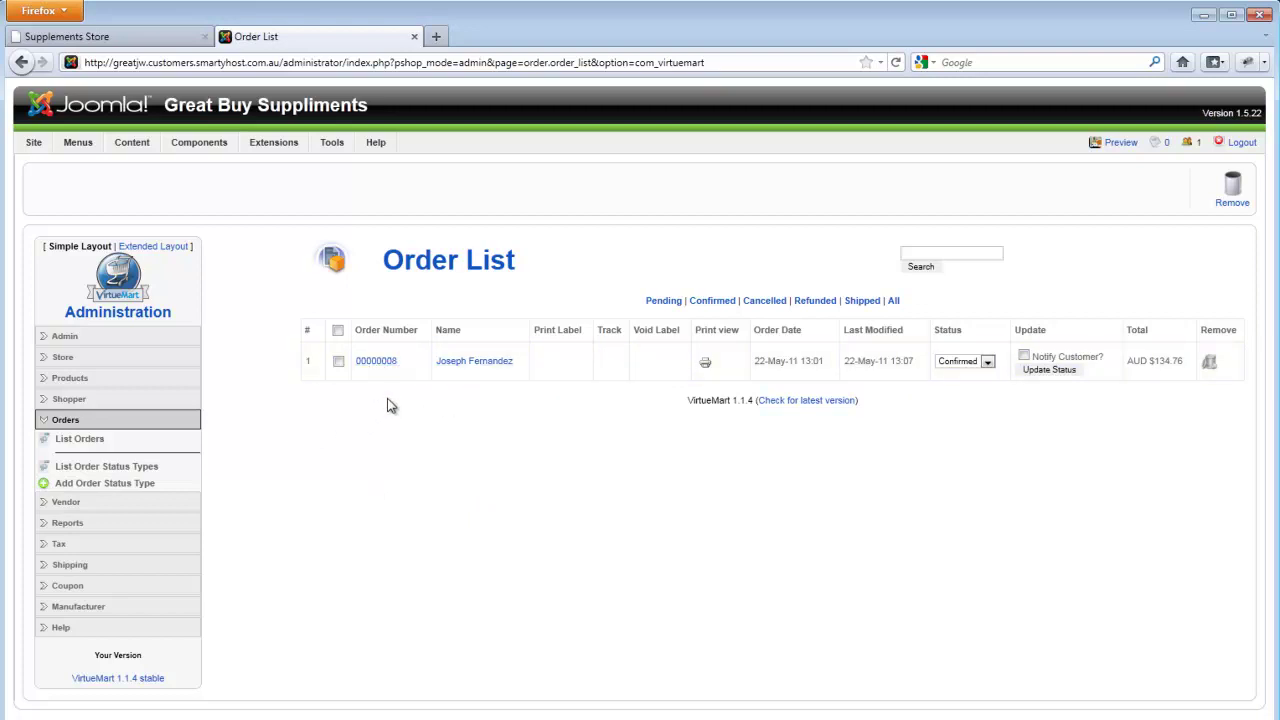
pyautogui.click(375, 362)
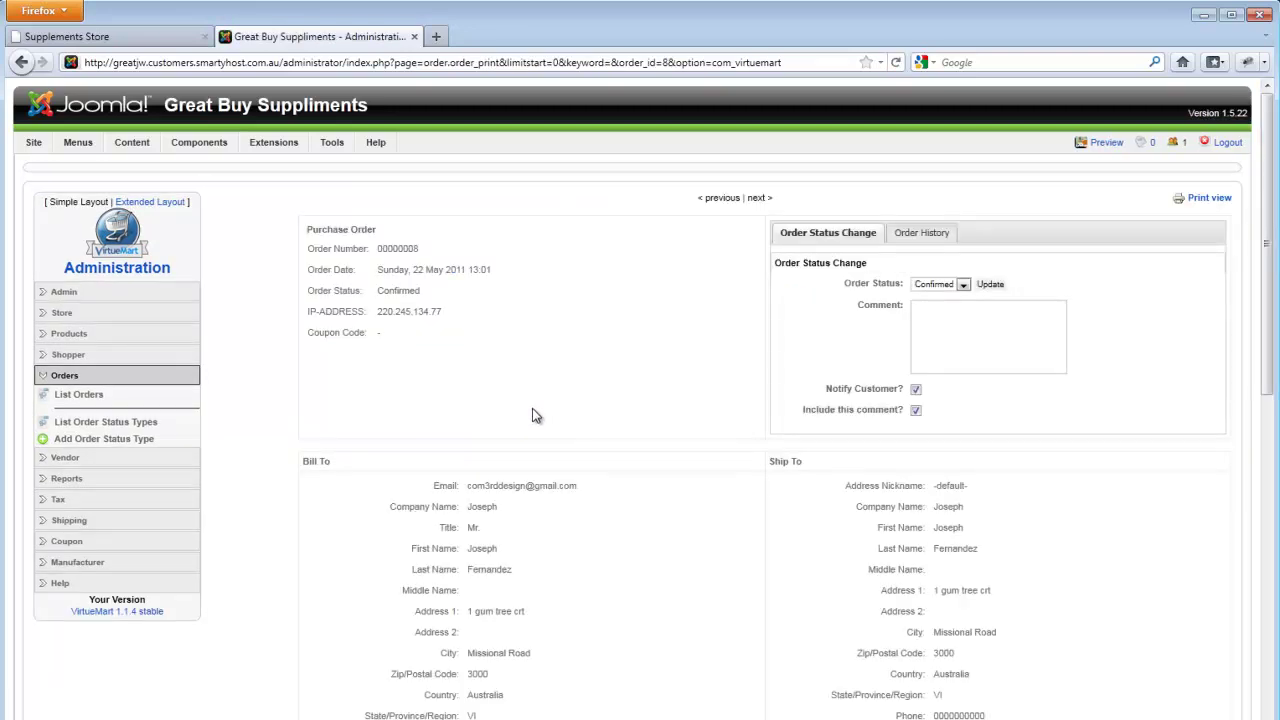
pyautogui.scroll(-2, 535, 415)
pyautogui.scroll(-2, 535, 415)
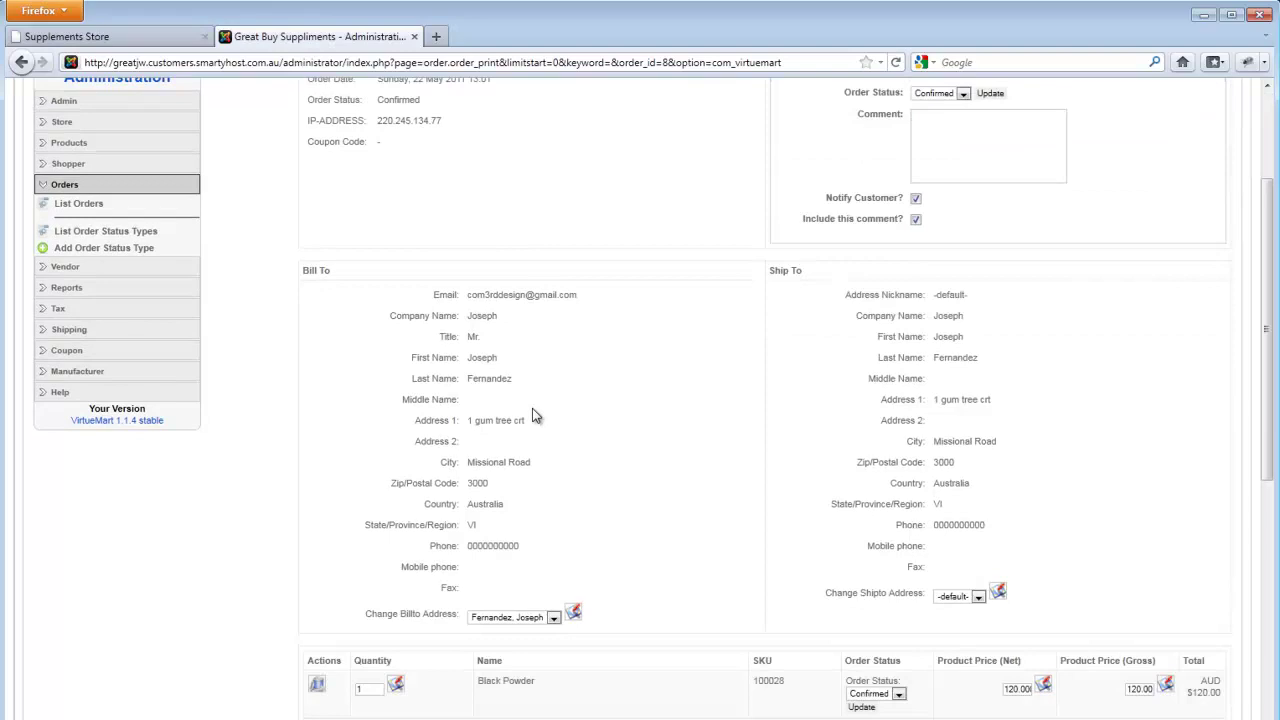
pyautogui.scroll(-3, 533, 415)
pyautogui.scroll(-3, 532, 416)
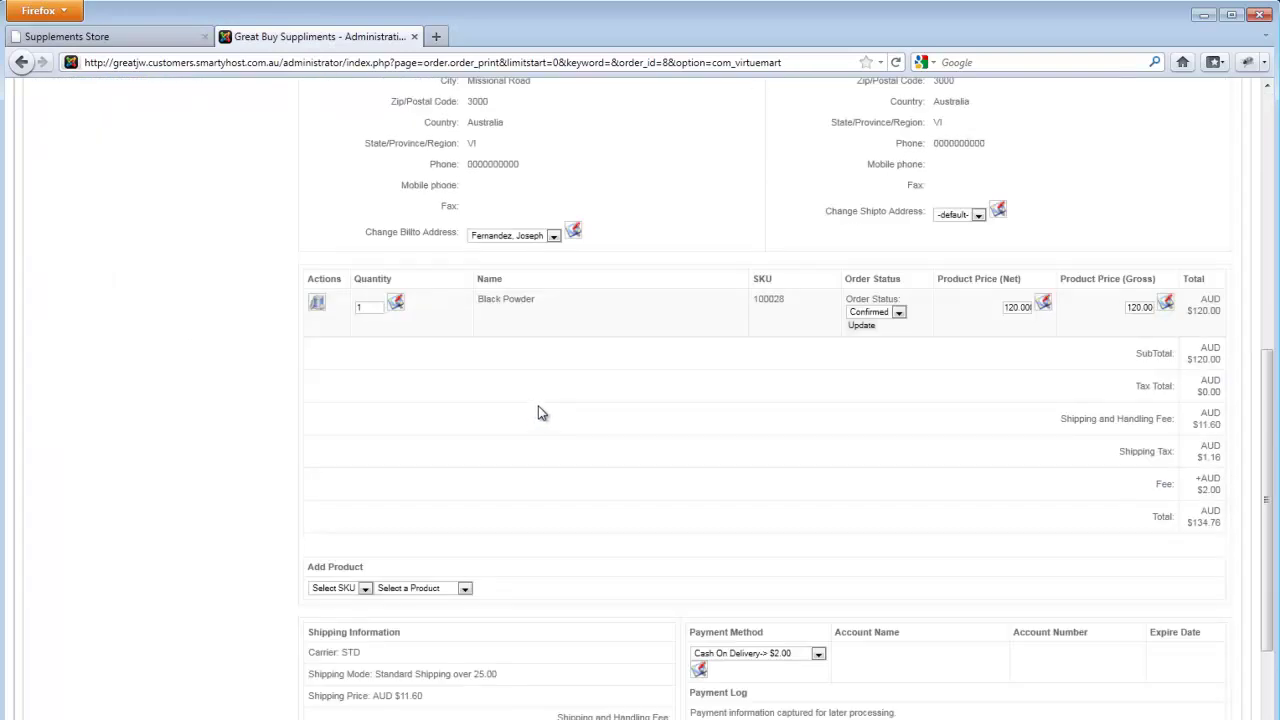
pyautogui.scroll(-3, 532, 416)
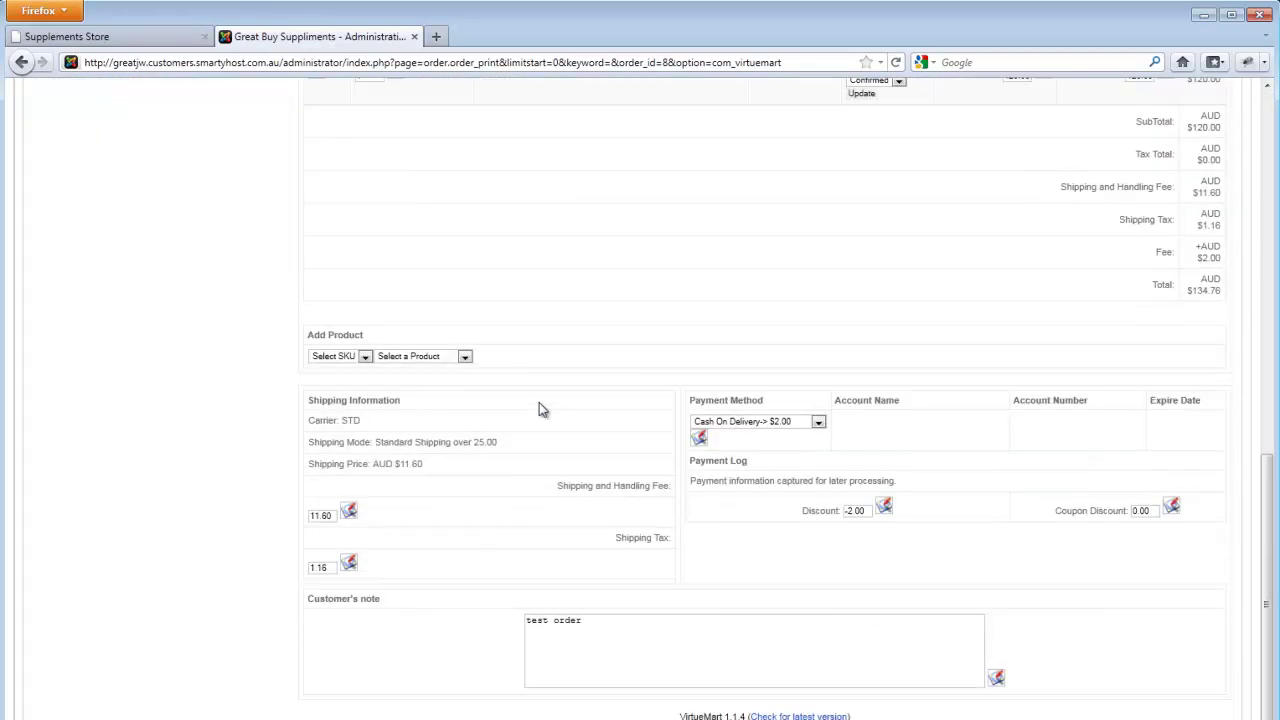
pyautogui.scroll(6, 539, 402)
pyautogui.scroll(7, 539, 402)
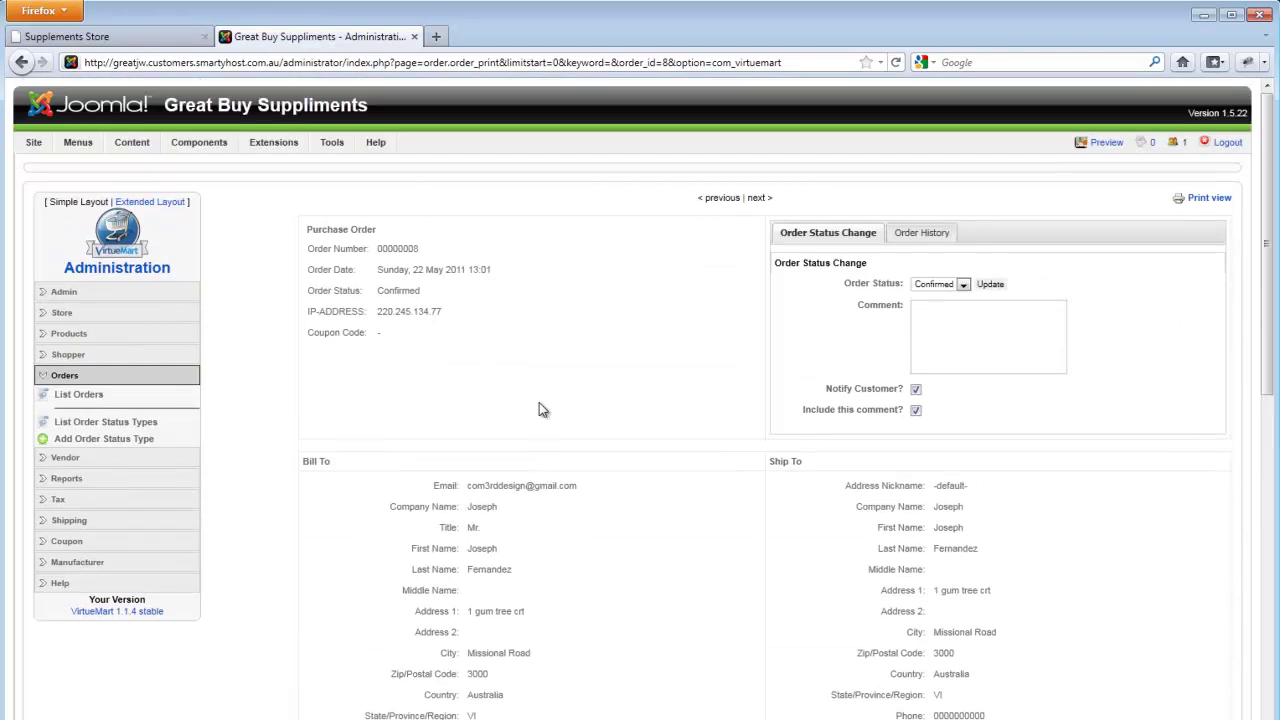
pyautogui.scroll(-6, 539, 402)
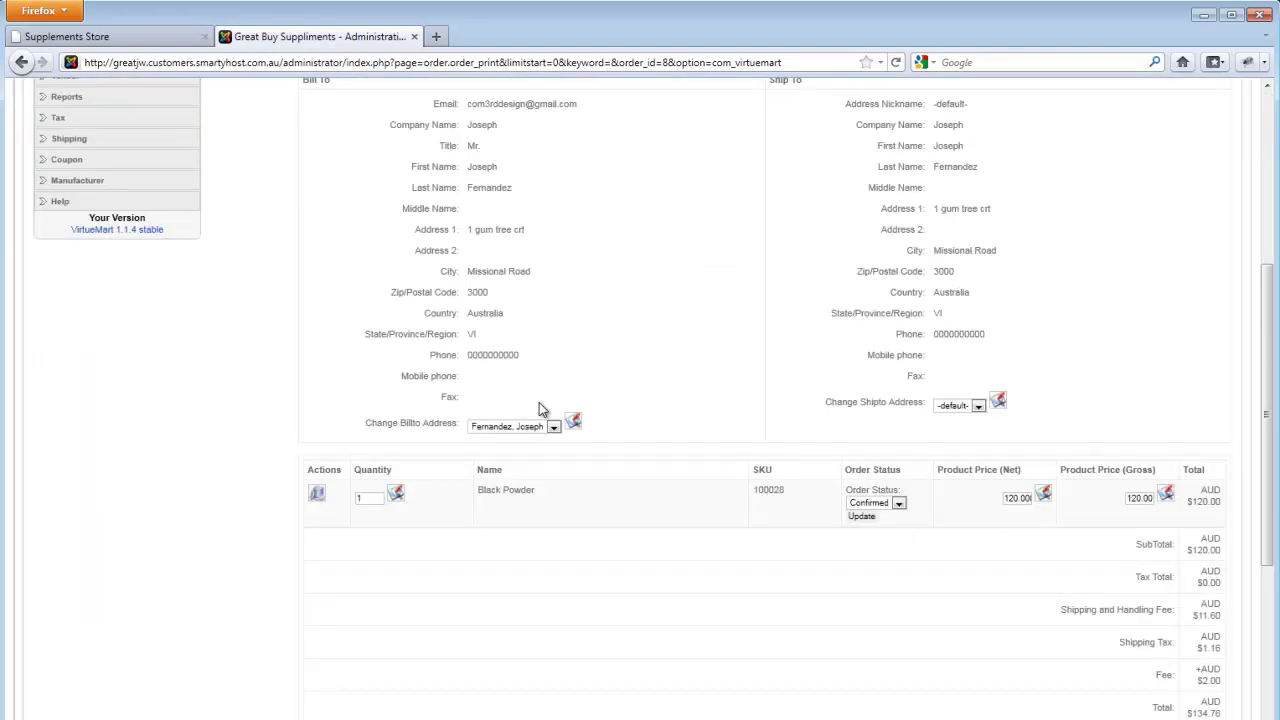
pyautogui.scroll(6, 541, 409)
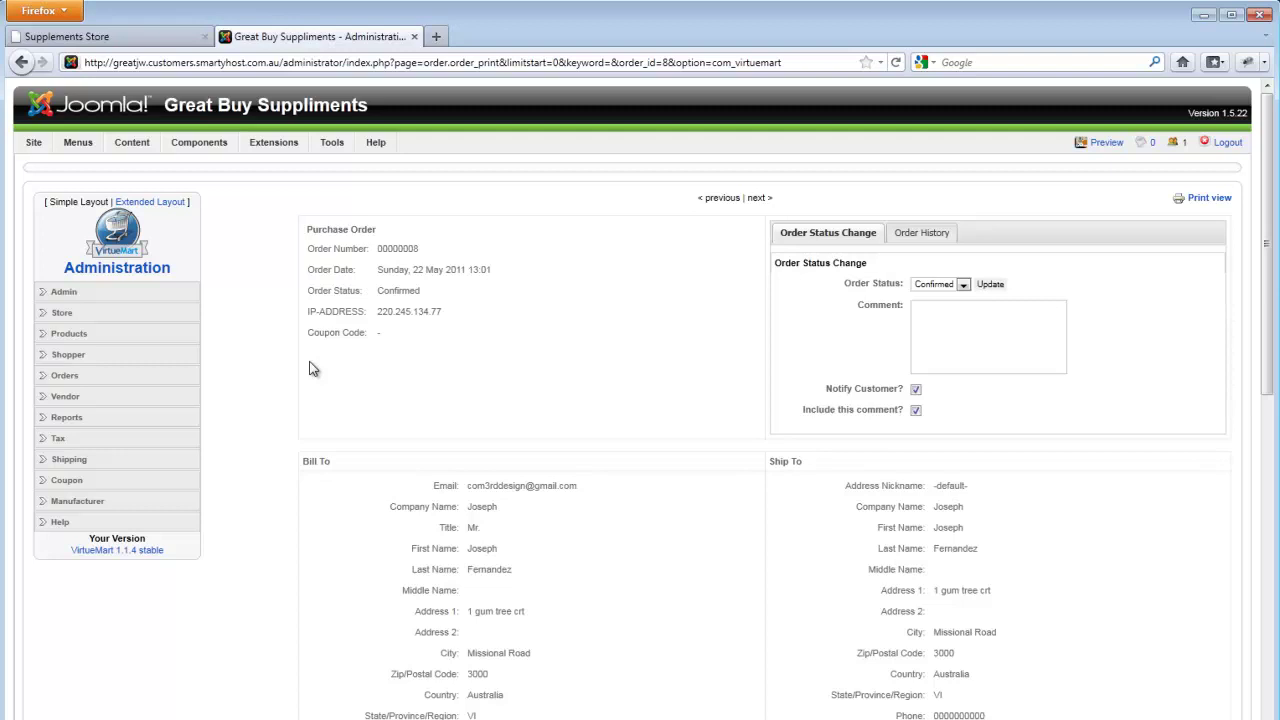
pyautogui.scroll(-2, 310, 369)
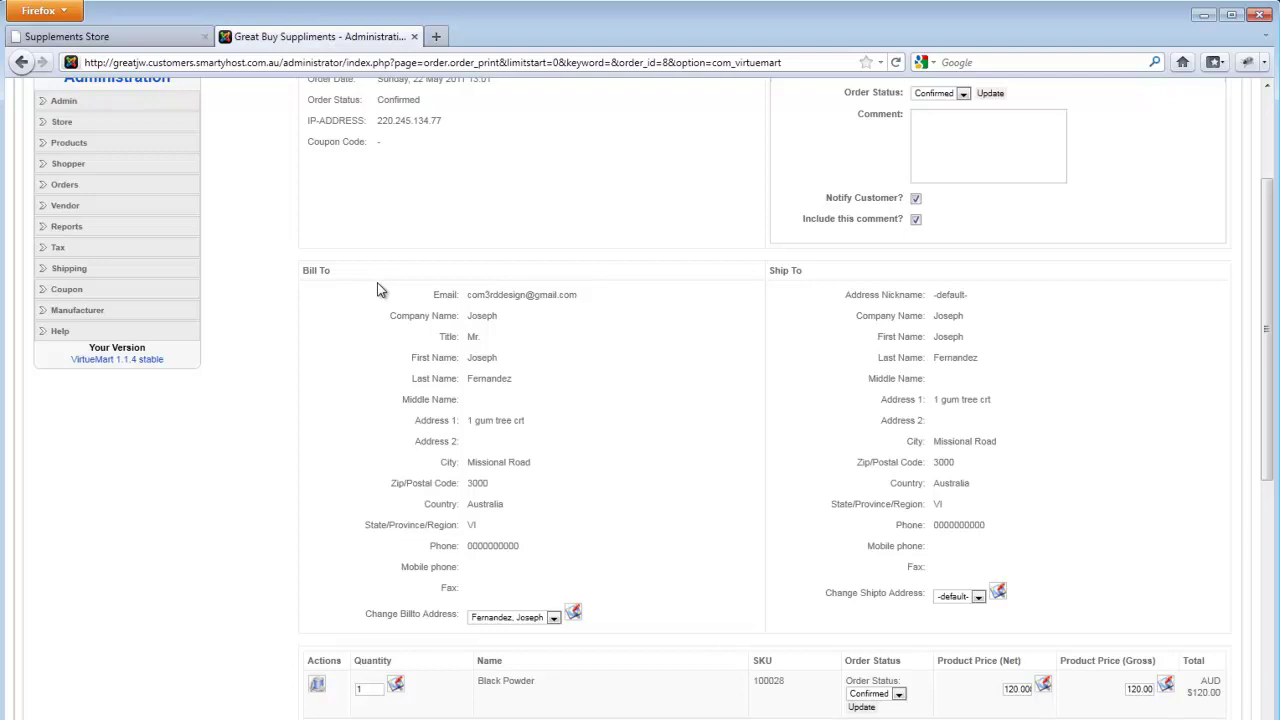
pyautogui.scroll(-2, 378, 289)
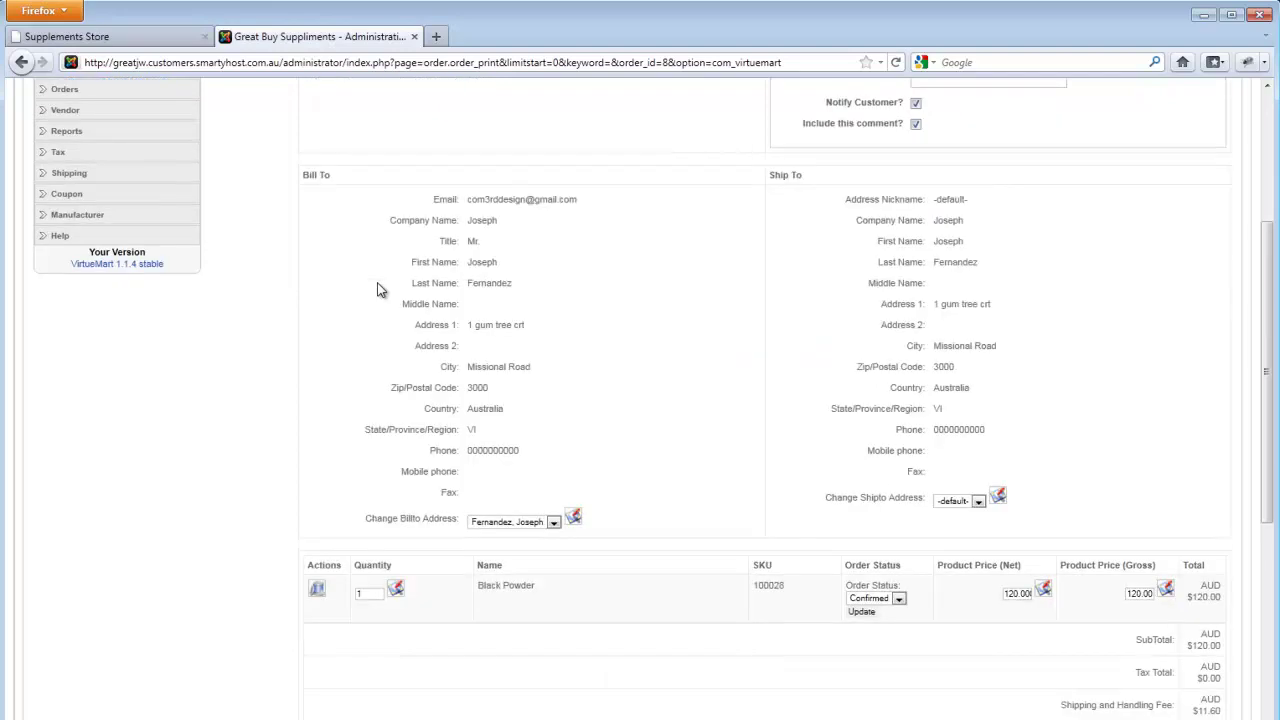
pyautogui.scroll(6, 378, 289)
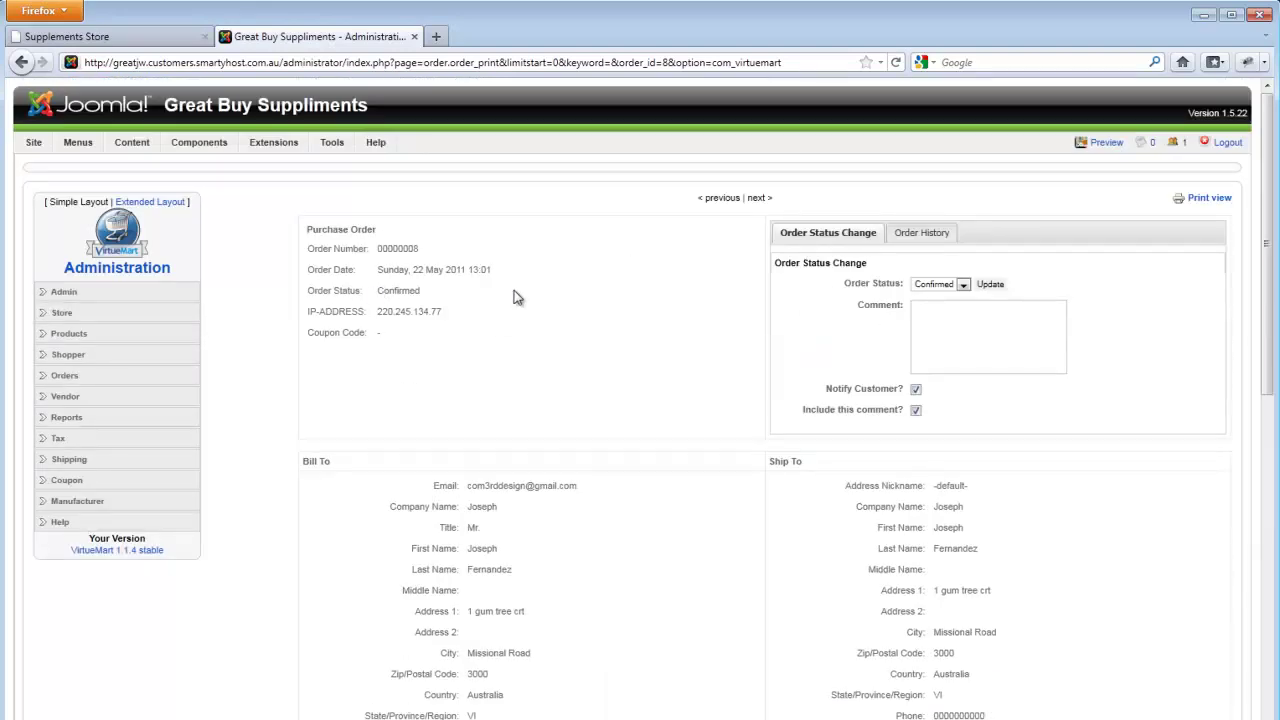
pyautogui.click(72, 380)
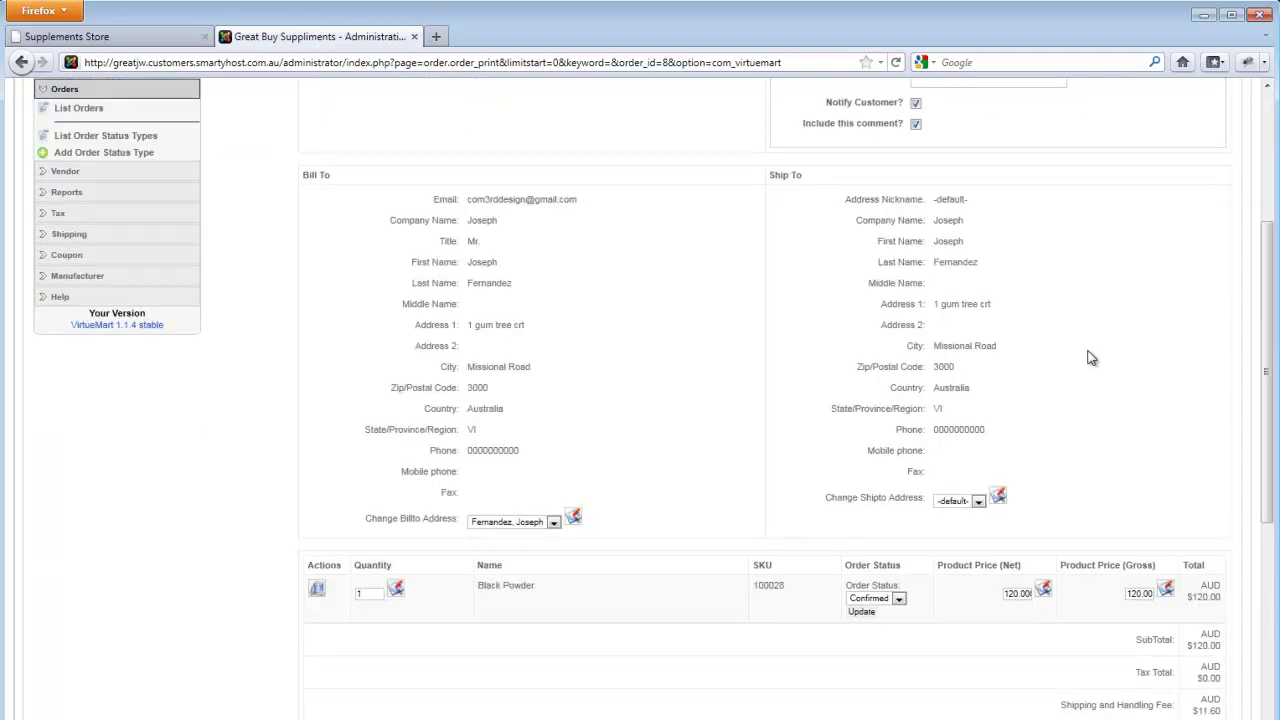
pyautogui.scroll(3, 1080, 351)
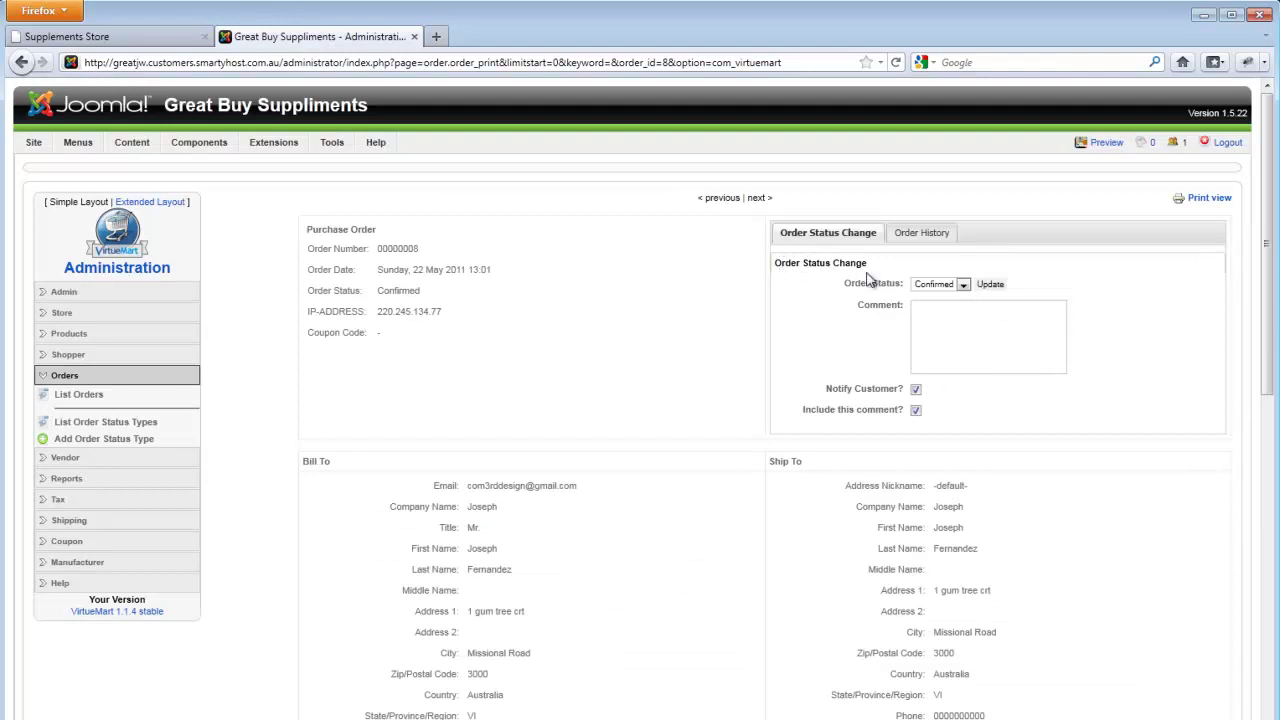
# - Select Cancelled in the Order Status dropdown without applying the change yet
pyautogui.click(942, 285)
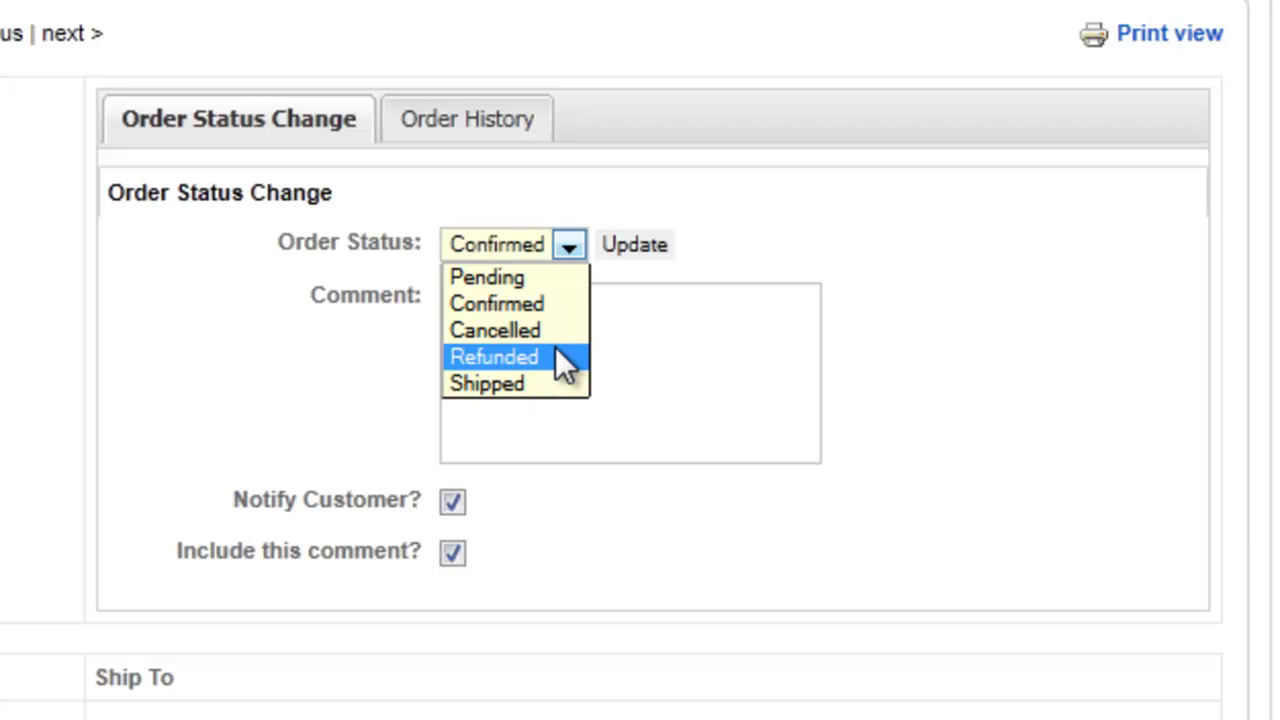
pyautogui.click(553, 340)
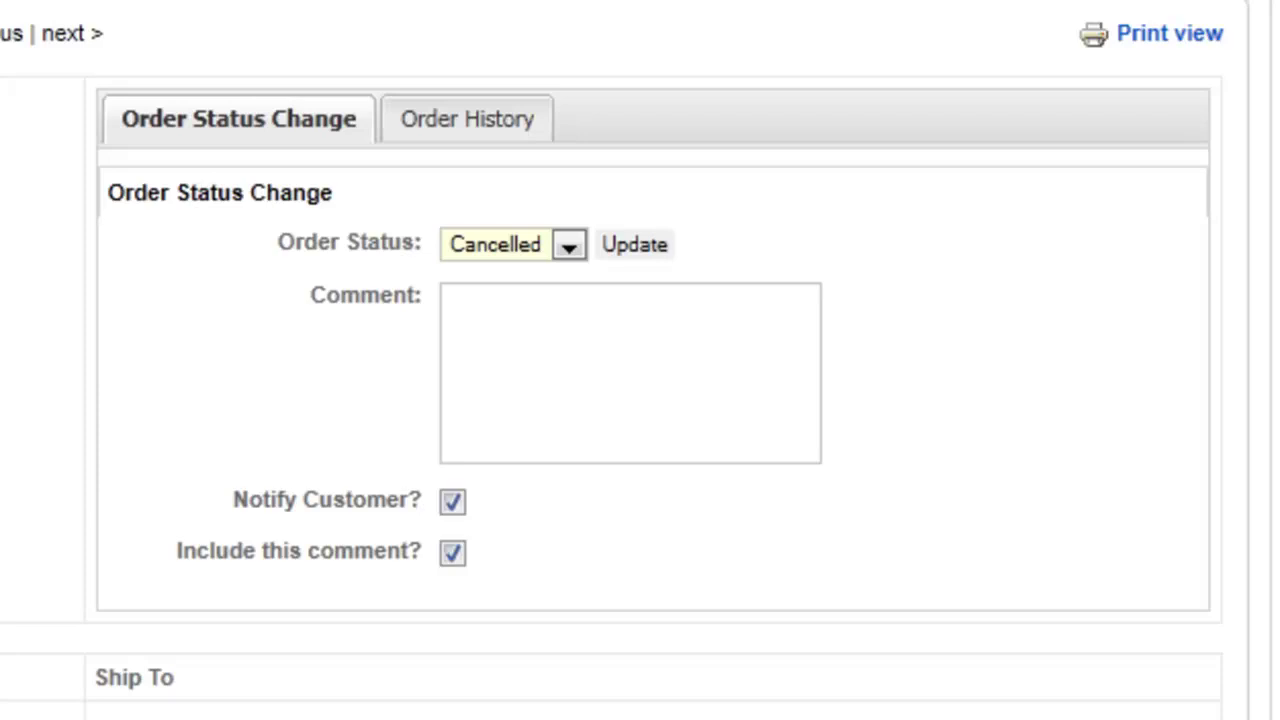
pyautogui.scroll(-5, 640, 360)
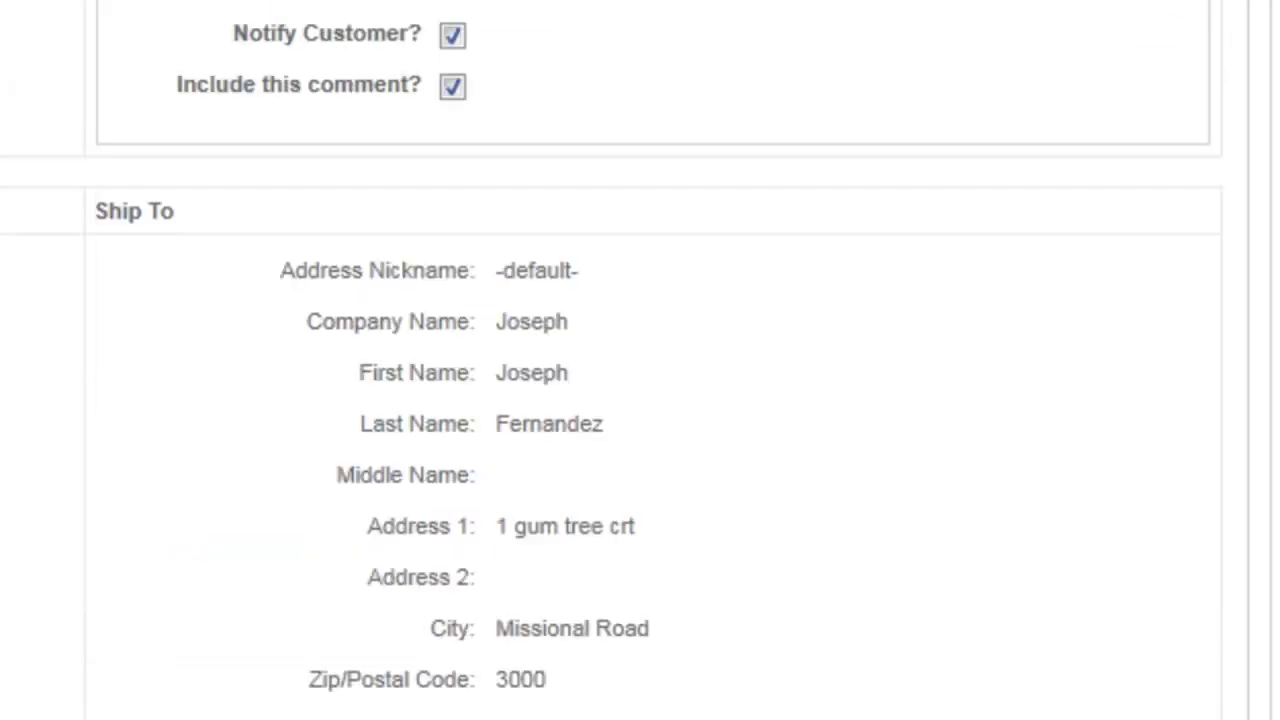
pyautogui.scroll(5, 640, 360)
pyautogui.click(548, 250)
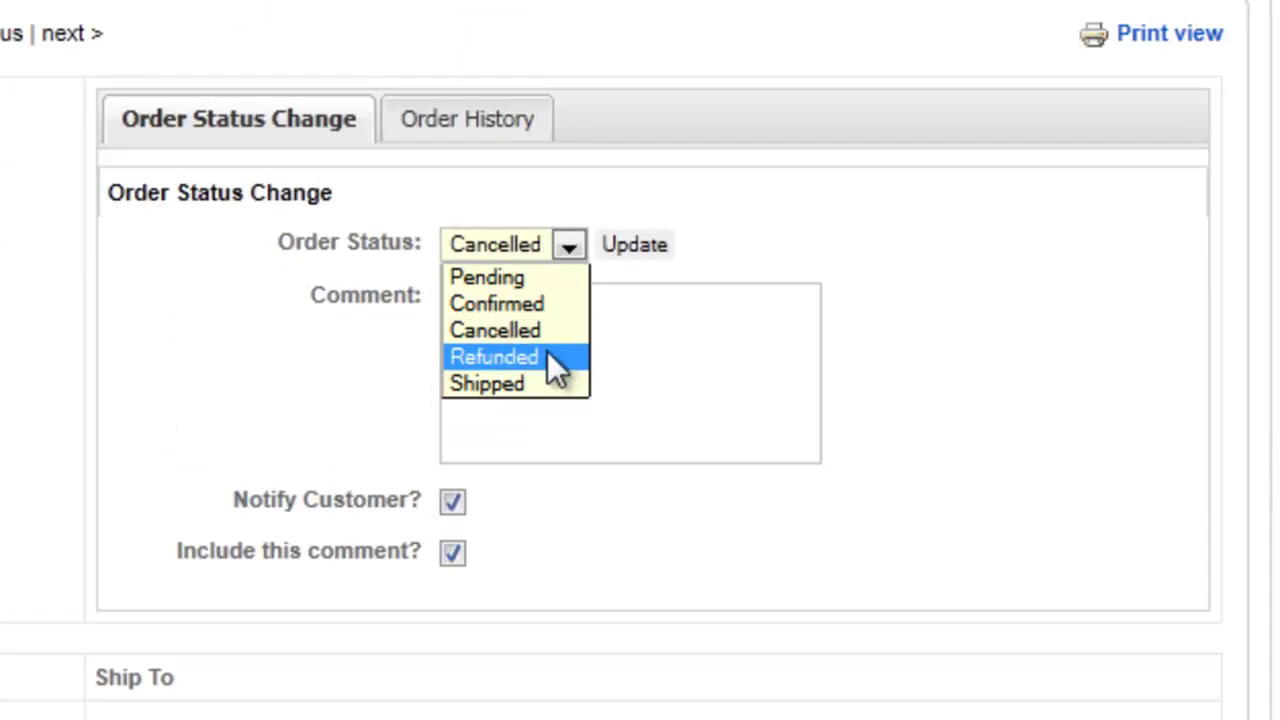
pyautogui.click(260, 358)
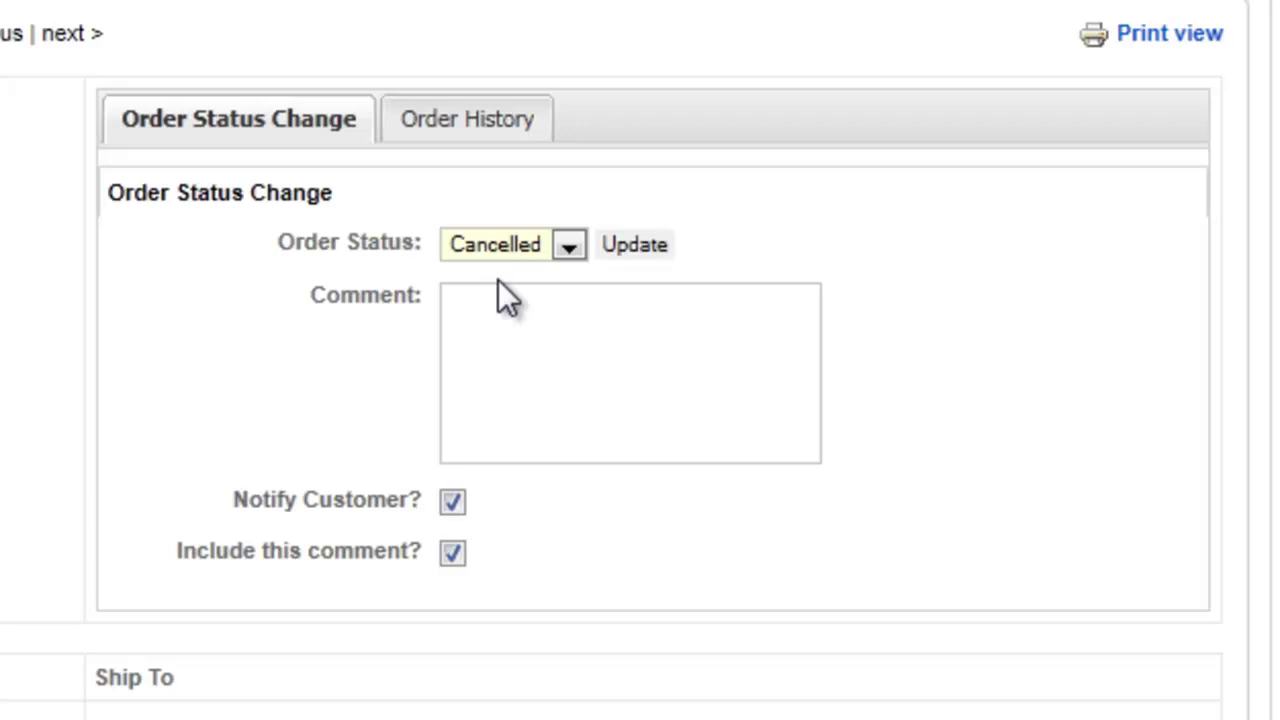
pyautogui.click(565, 252)
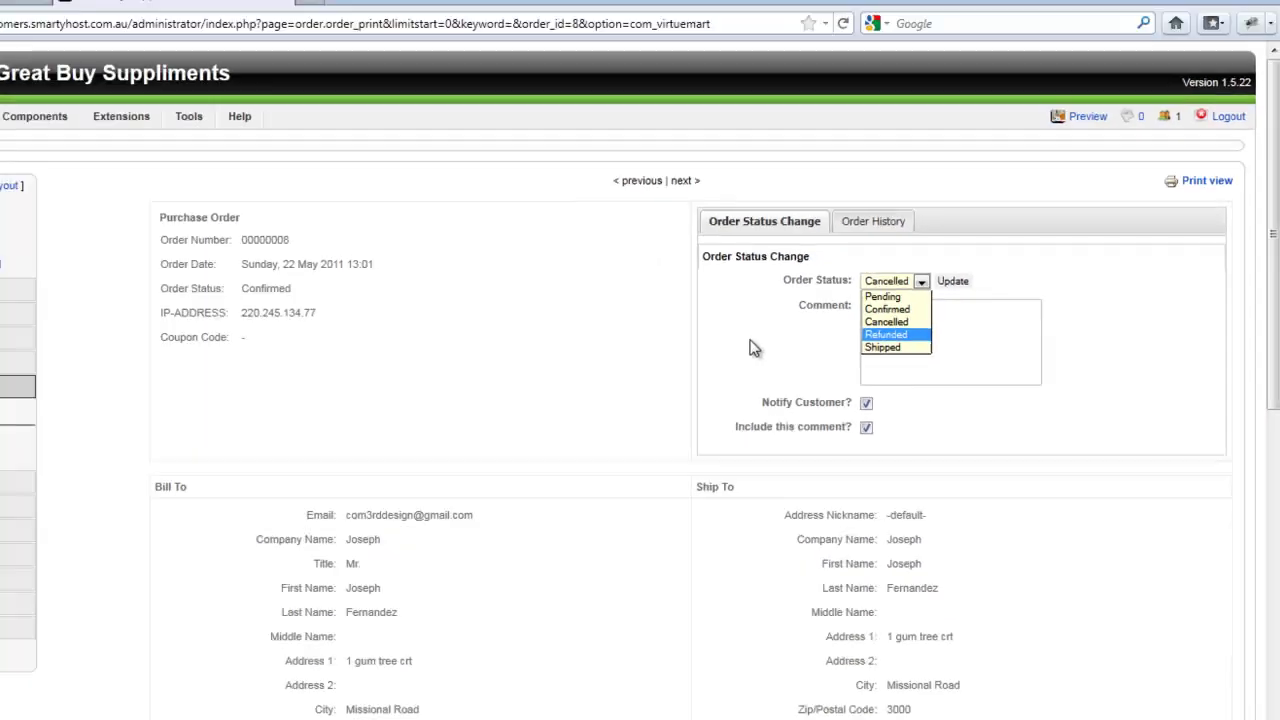
pyautogui.click(239, 380)
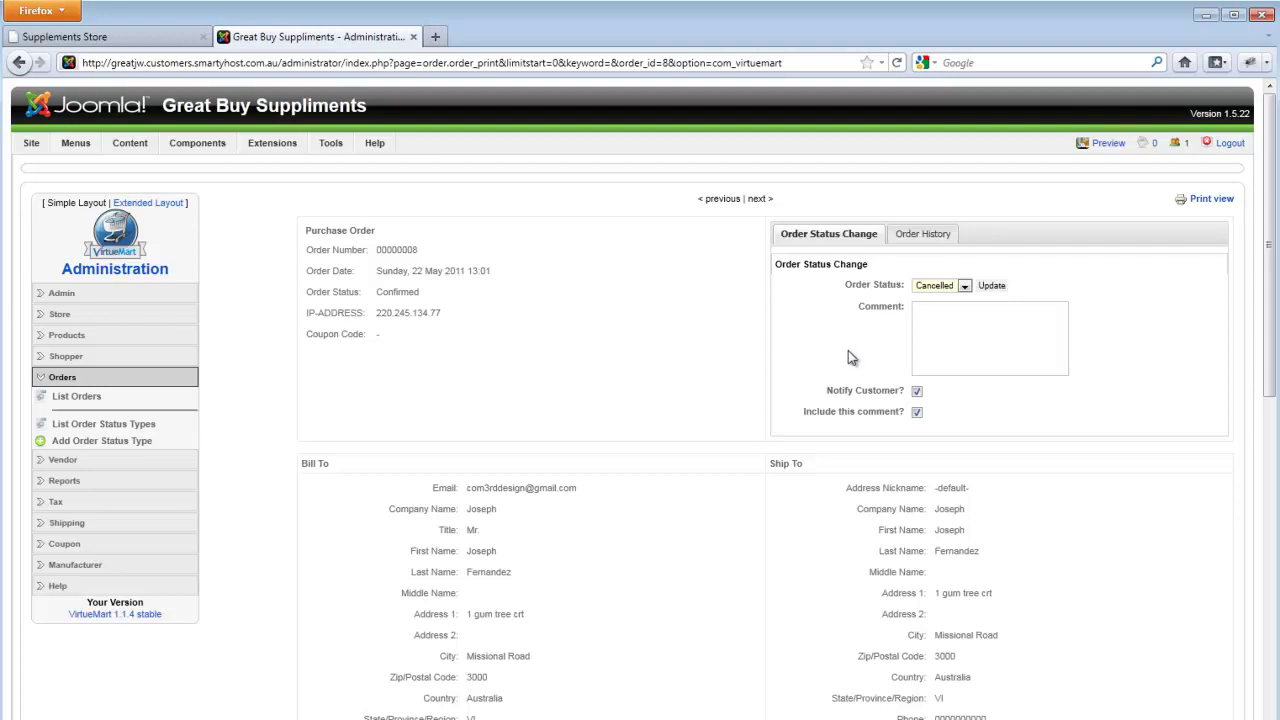
# - Review the Order History tab, return to Order Status Change, then go back to List Orders
pyautogui.click(917, 238)
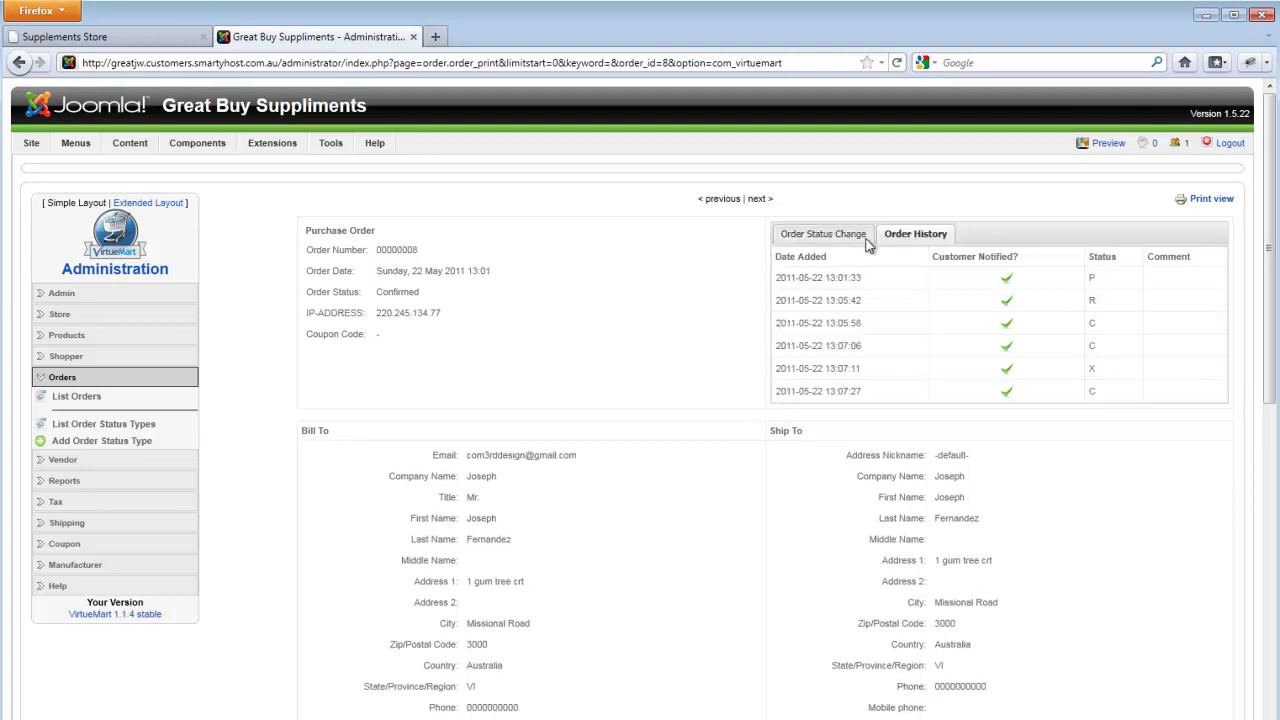
pyautogui.click(838, 238)
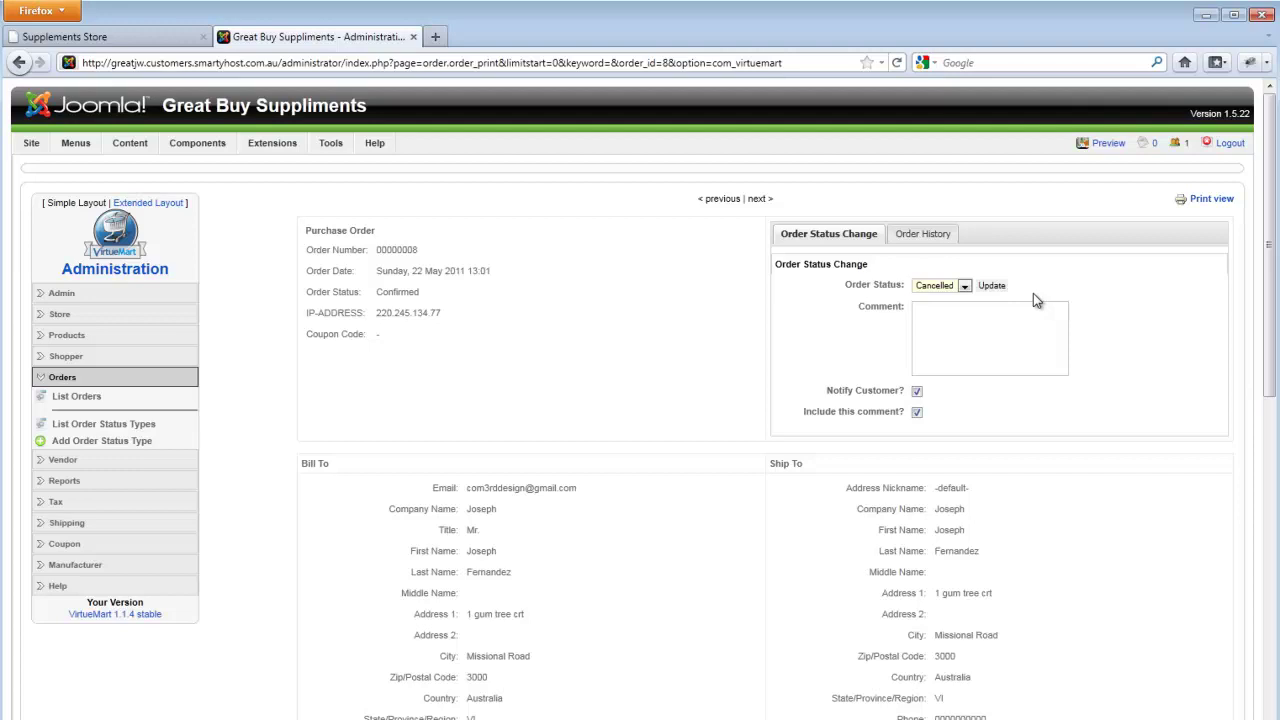
pyautogui.click(86, 400)
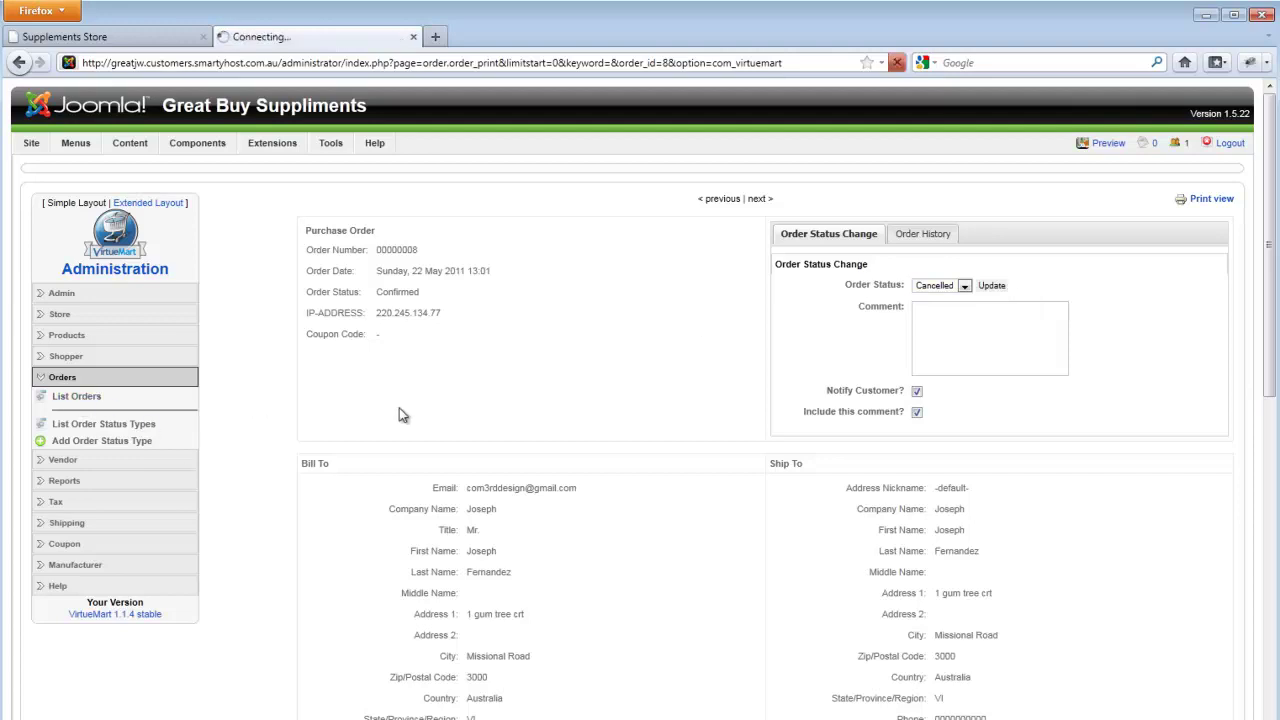